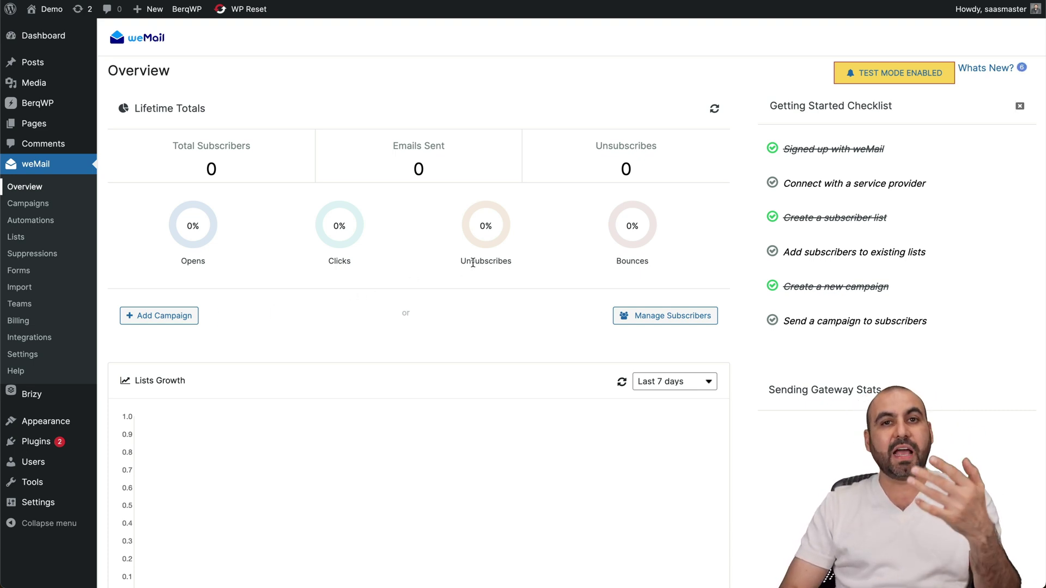
Select License Tier 1 at $39 for the weMail deal, then scroll down the deal page
{"action": "mouse_move", "coordinate": [473, 263]}
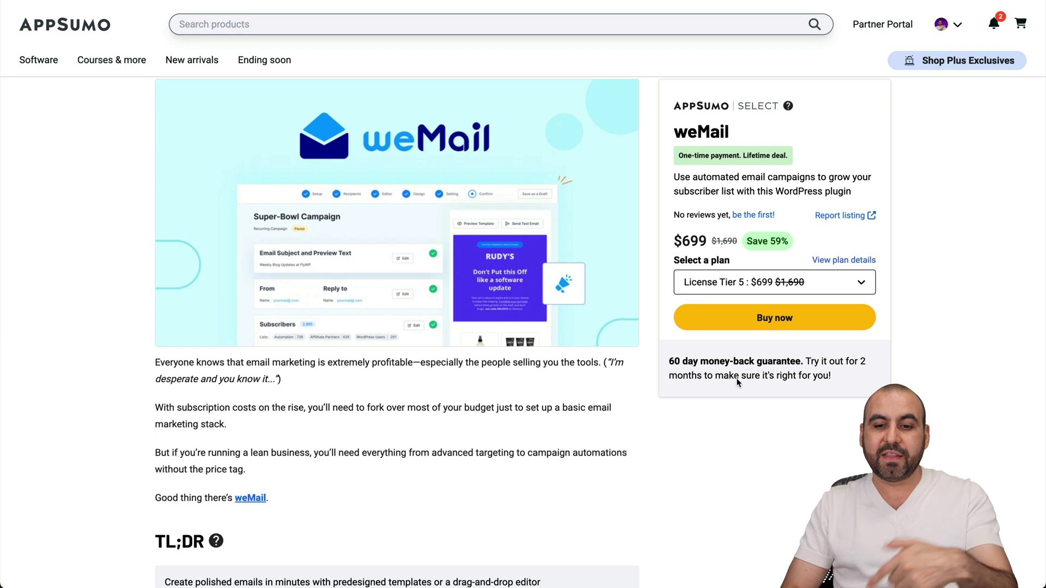
{"action": "left_click", "coordinate": [731, 286]}
{"action": "left_click", "coordinate": [732, 308]}
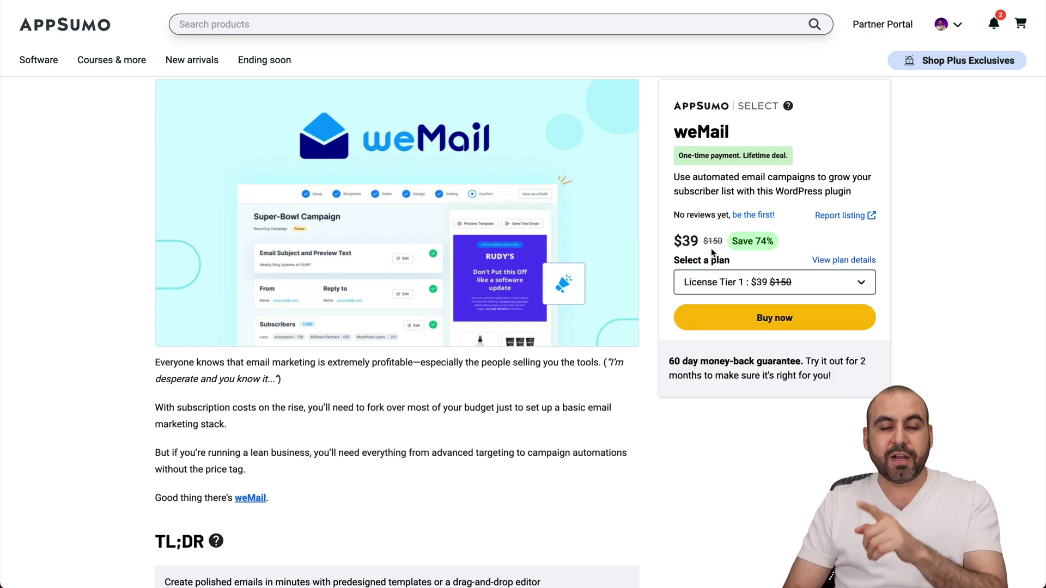
{"action": "scroll", "coordinate": [743, 414], "scroll_direction": "down", "scroll_amount": 6}
{"action": "scroll", "coordinate": [743, 412], "scroll_direction": "down", "scroll_amount": 20}
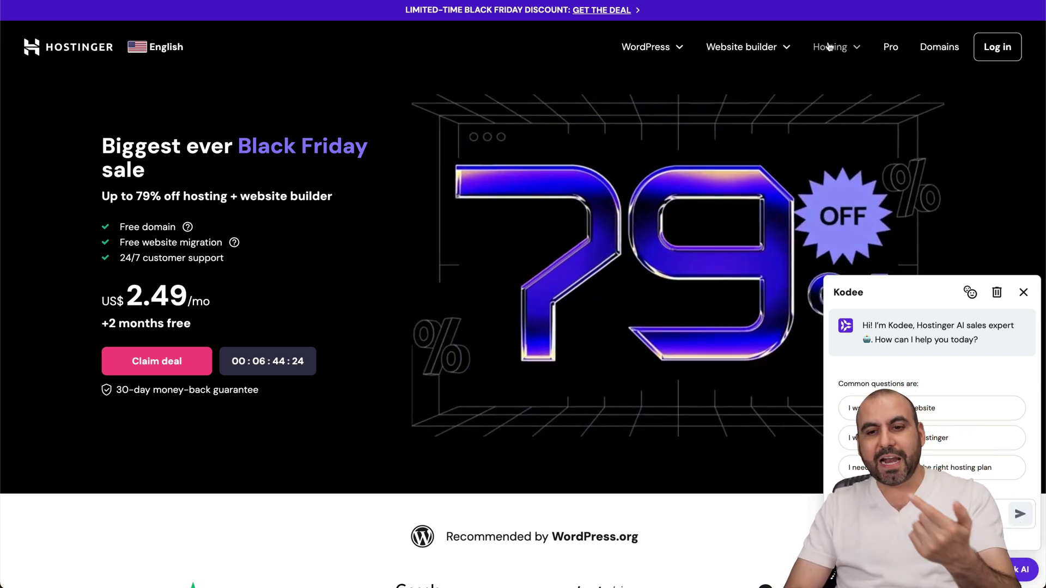
Add the Business Web Hosting plan to the cart from the Web hosting options
{"action": "left_click", "coordinate": [829, 47]}
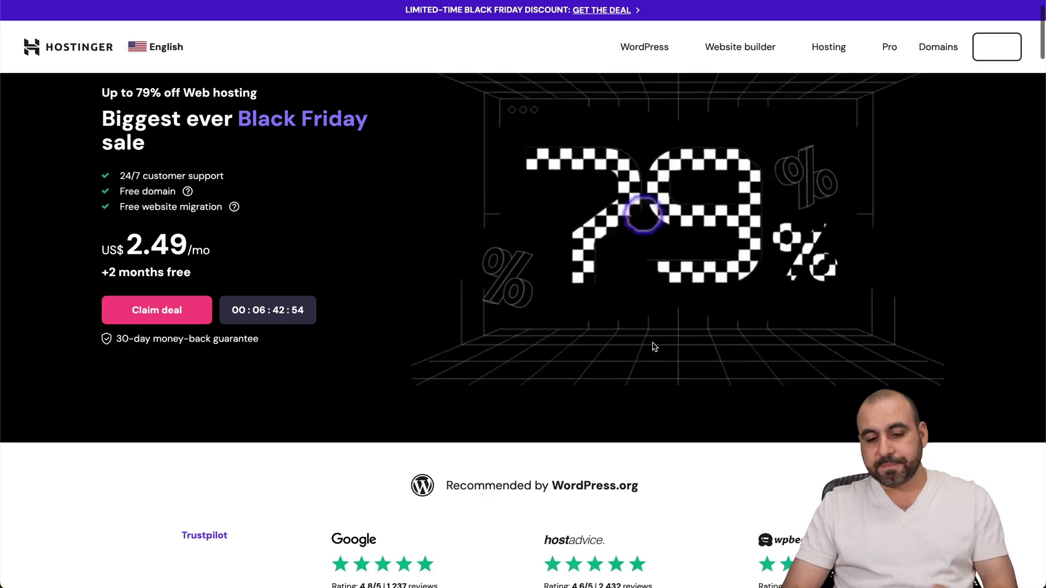
{"action": "scroll", "coordinate": [652, 343], "scroll_direction": "down", "scroll_amount": 10}
{"action": "scroll", "coordinate": [651, 342], "scroll_direction": "down", "scroll_amount": 2}
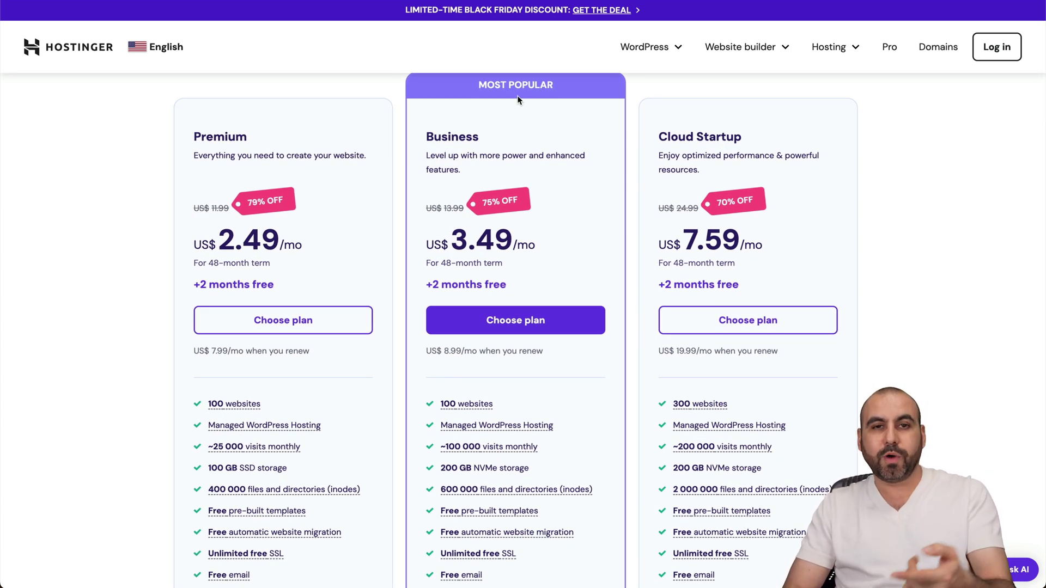
{"action": "left_click", "coordinate": [524, 308]}
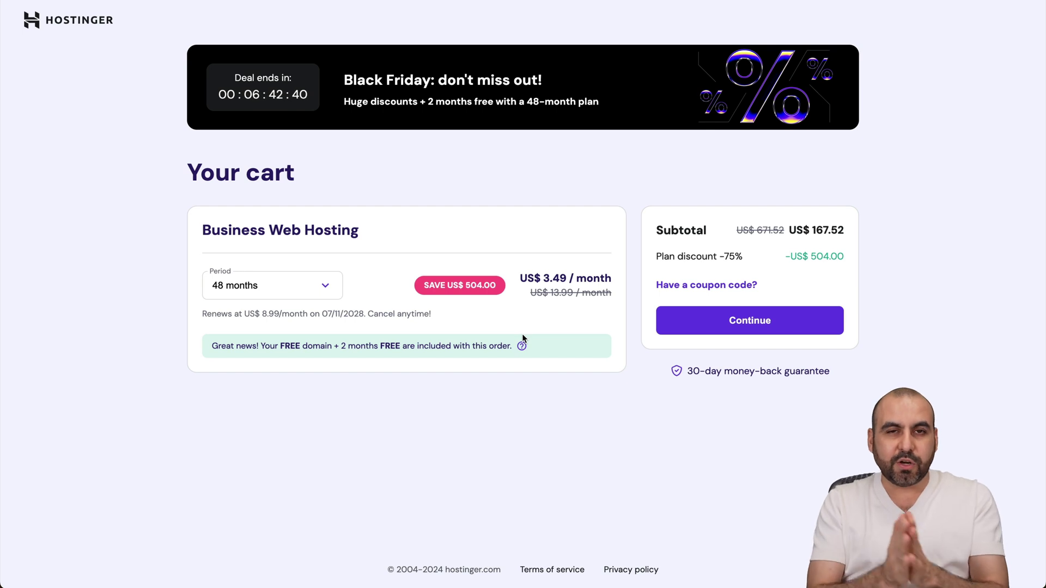
Set the billing period to 12 months, then back to 48 months
{"action": "left_click", "coordinate": [303, 288]}
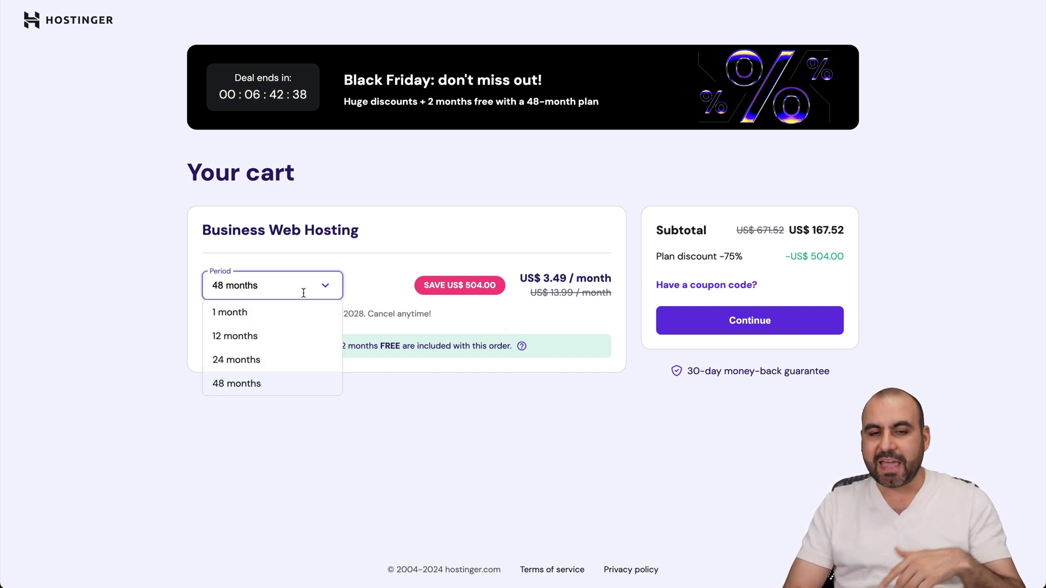
{"action": "left_click", "coordinate": [263, 337]}
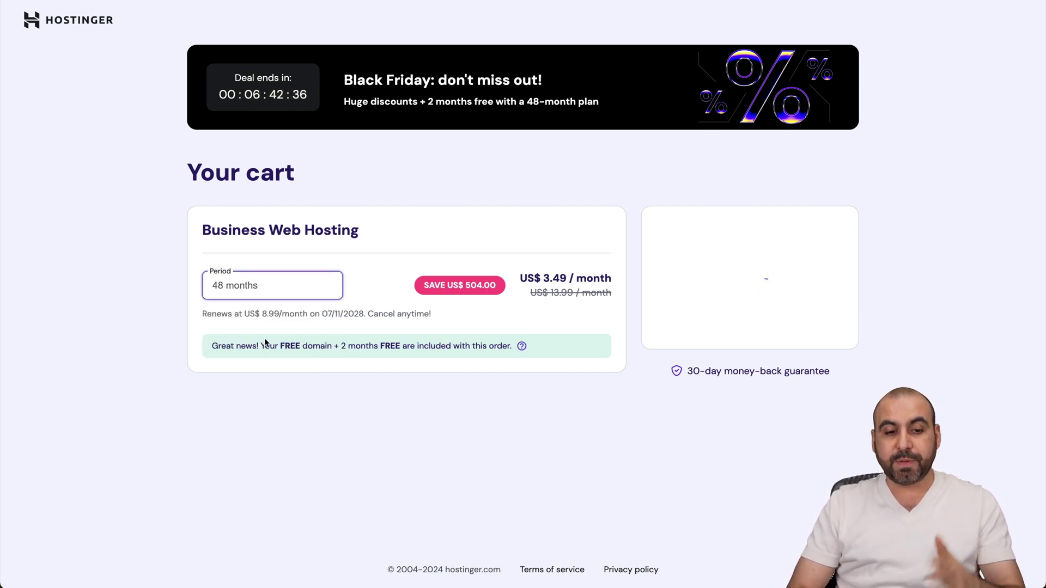
{"action": "left_click", "coordinate": [315, 294]}
{"action": "left_click", "coordinate": [243, 383]}
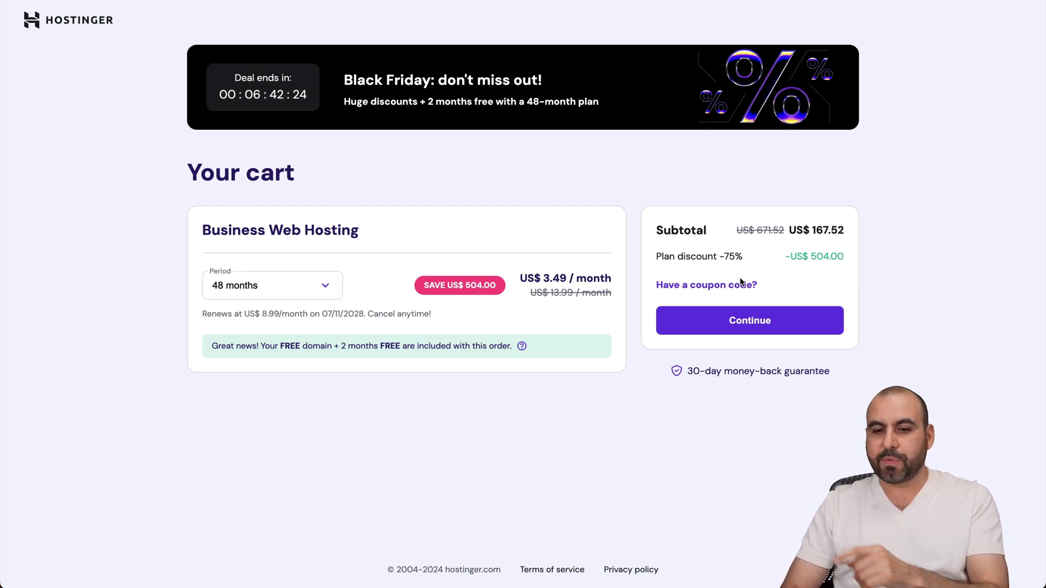
Apply the coupon code SAASMASTER to the order
{"action": "left_click", "coordinate": [711, 285]}
{"action": "left_click", "coordinate": [661, 320]}
{"action": "type", "text": "SAASMASTE"}
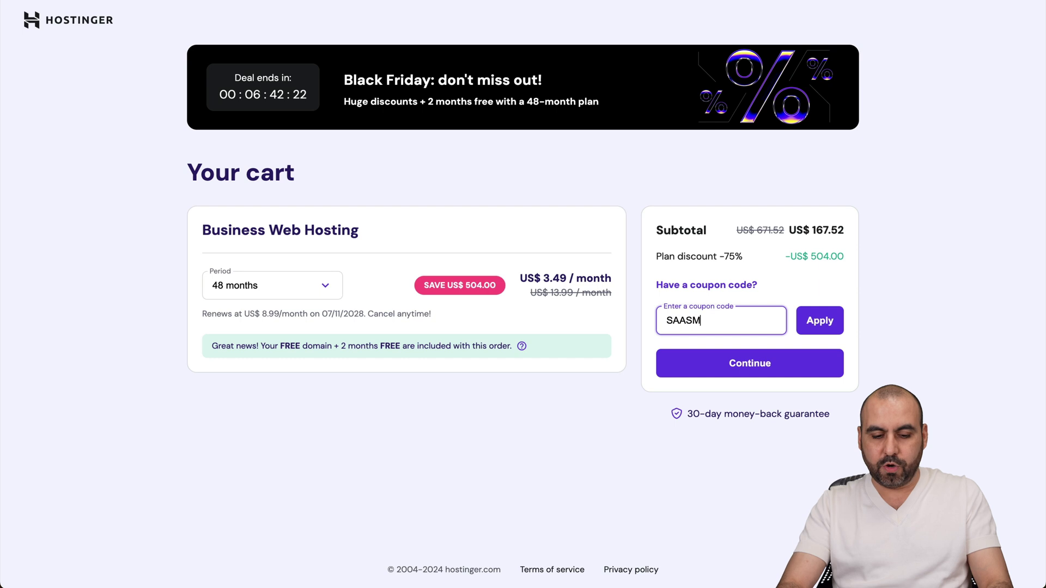
{"action": "type", "text": "R"}
{"action": "left_click", "coordinate": [821, 320]}
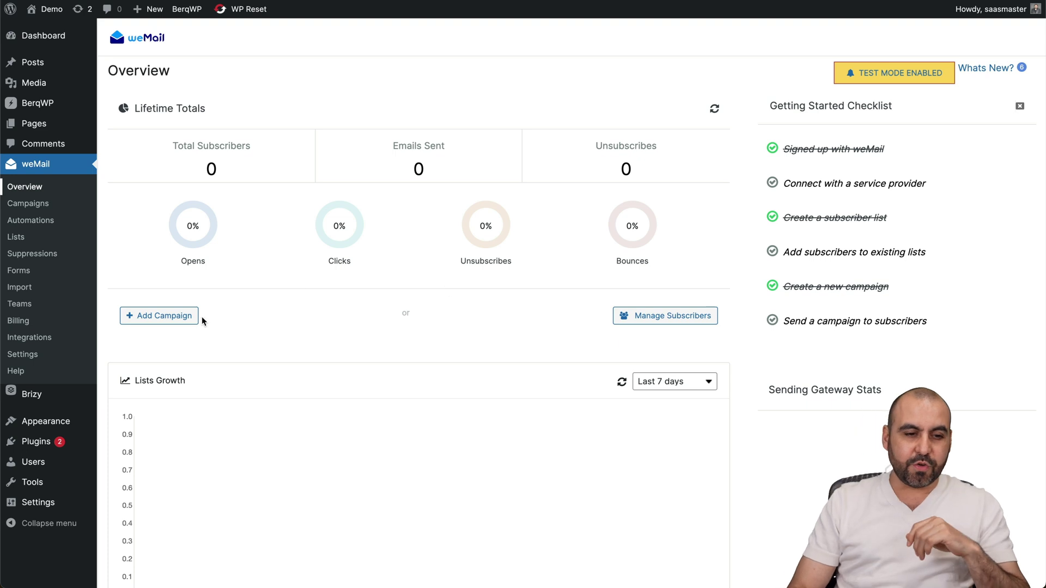
Browse the weMail integration cards, then go to the Settings page on Email Sending
{"action": "left_click", "coordinate": [48, 339]}
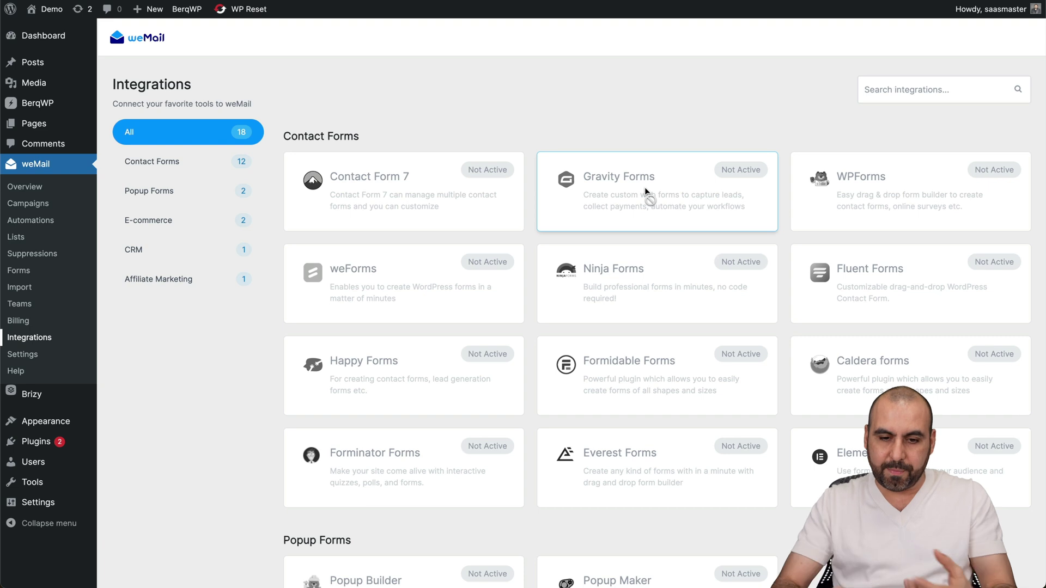
{"action": "scroll", "coordinate": [645, 187], "scroll_direction": "down", "scroll_amount": 8}
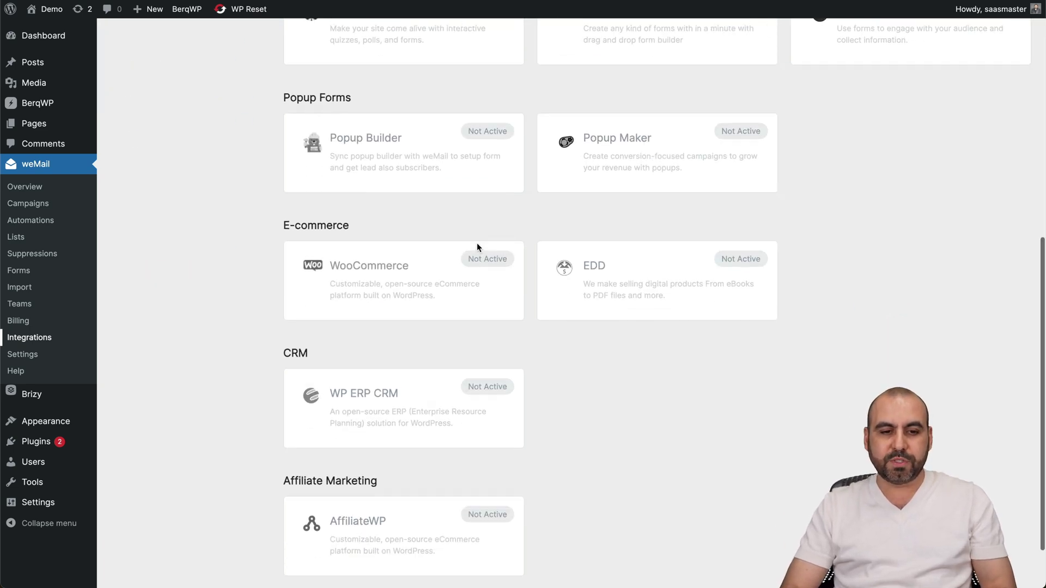
{"action": "scroll", "coordinate": [476, 243], "scroll_direction": "down", "scroll_amount": 2}
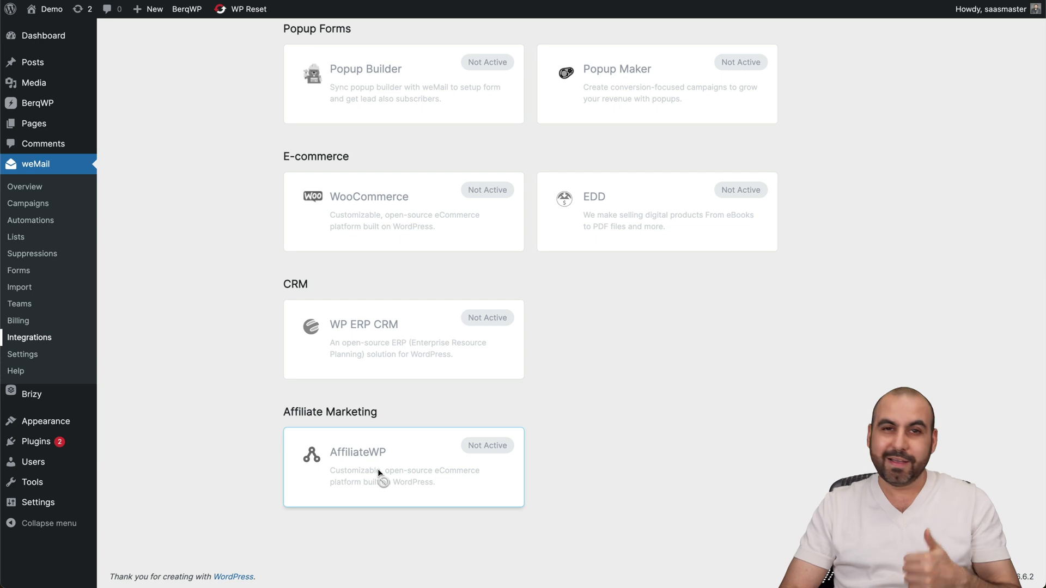
{"action": "scroll", "coordinate": [377, 469], "scroll_direction": "up", "scroll_amount": 1}
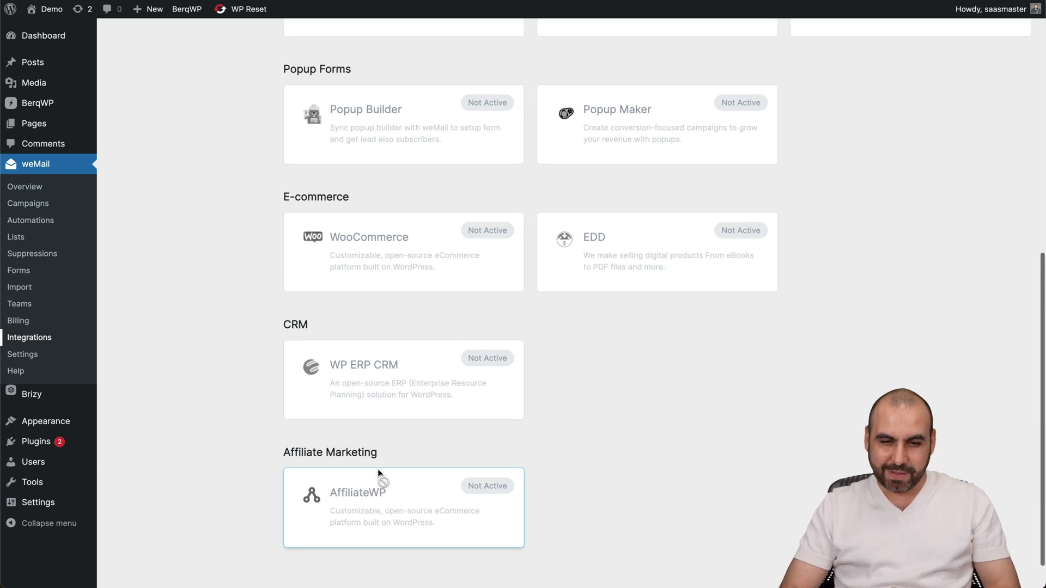
{"action": "scroll", "coordinate": [378, 468], "scroll_direction": "up", "scroll_amount": 9}
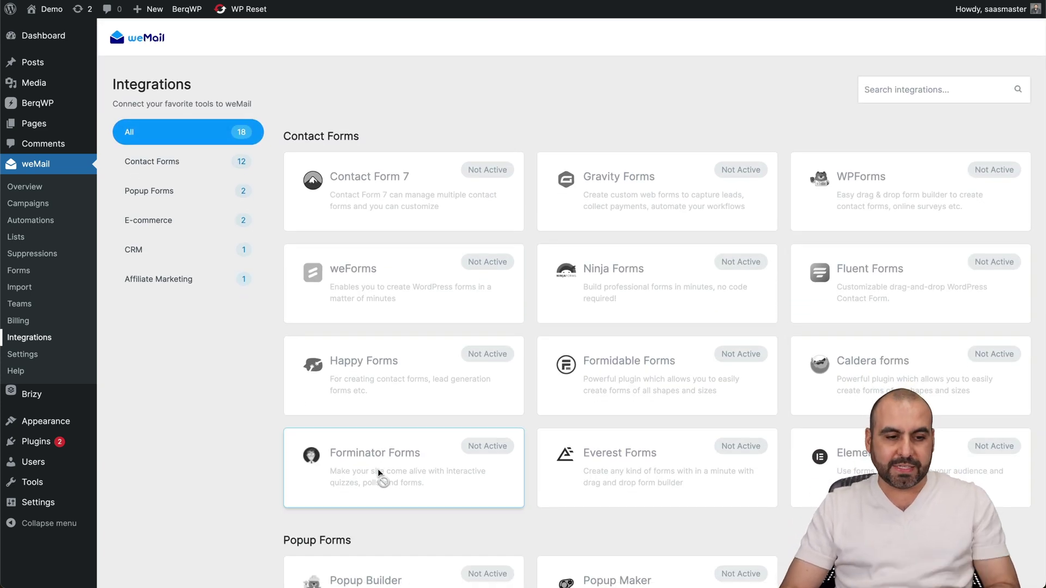
{"action": "left_click", "coordinate": [23, 354]}
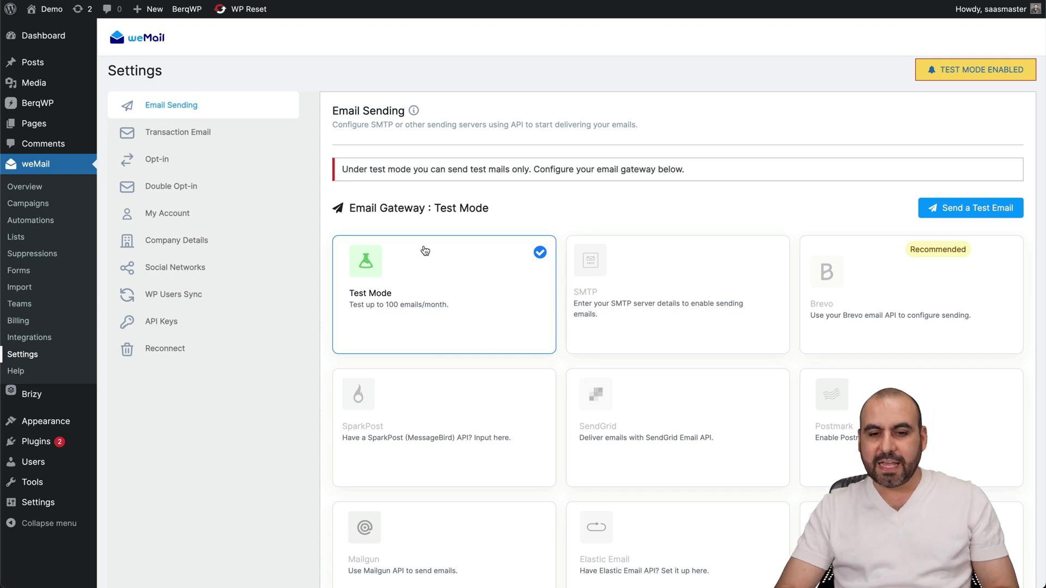
{"action": "scroll", "coordinate": [422, 250], "scroll_direction": "down", "scroll_amount": 3}
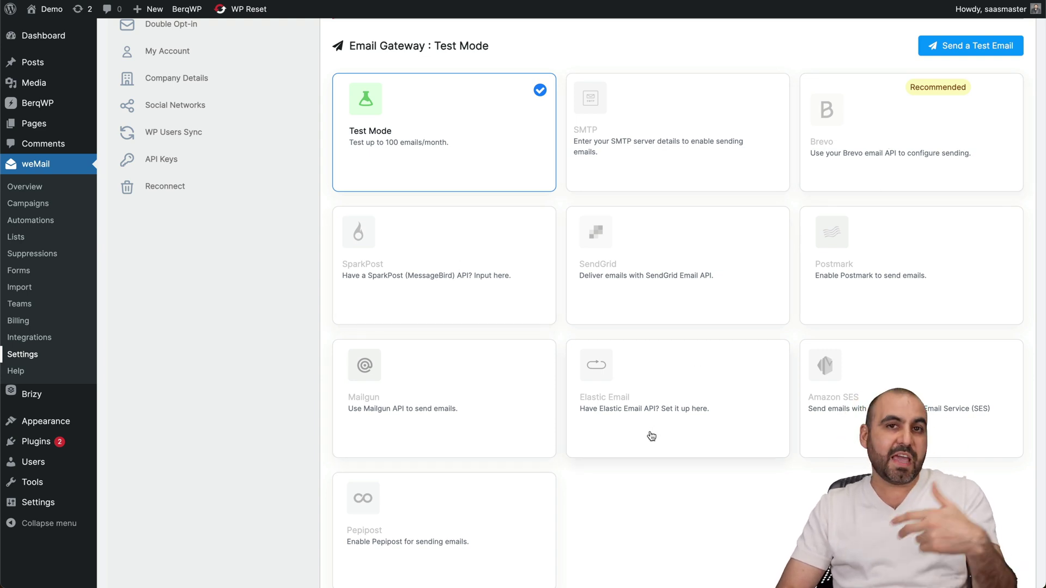
{"action": "scroll", "coordinate": [676, 504], "scroll_direction": "down", "scroll_amount": 3}
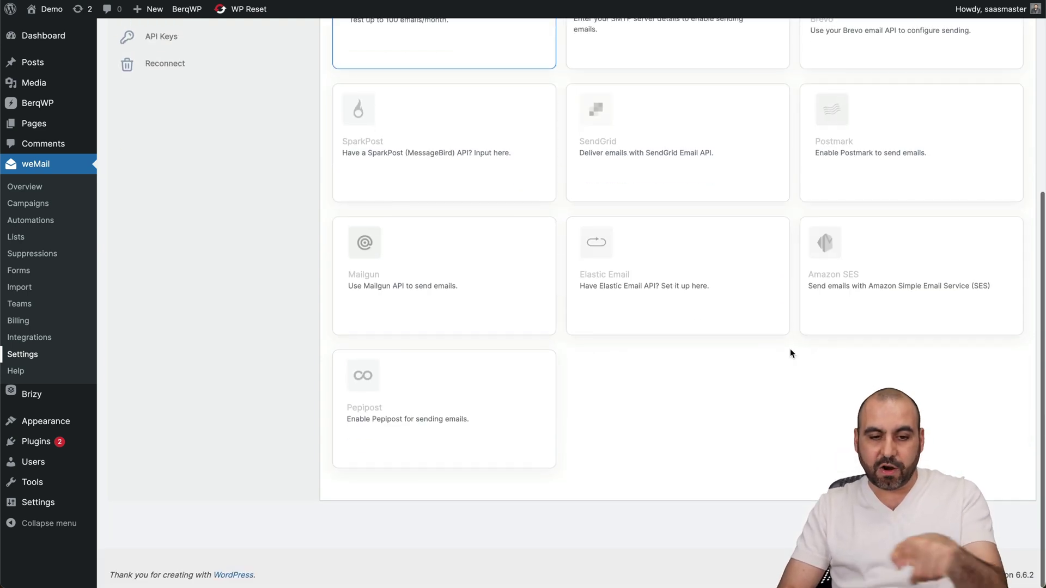
{"action": "scroll", "coordinate": [790, 350], "scroll_direction": "up", "scroll_amount": 2}
{"action": "scroll", "coordinate": [573, 388], "scroll_direction": "up", "scroll_amount": 5}
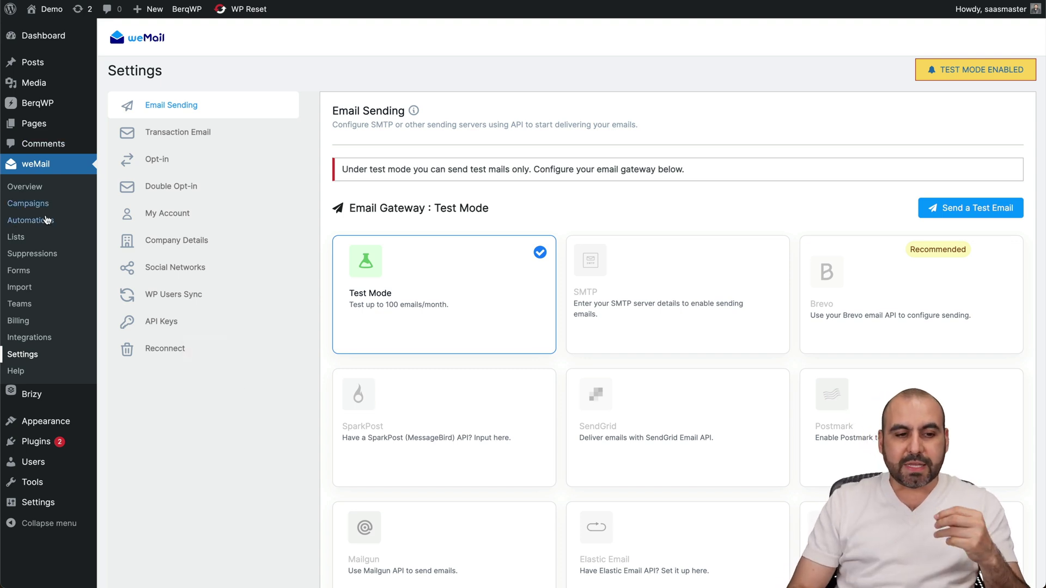
Create a new campaign, edit its name, and select the subject text to replace it
{"action": "left_click", "coordinate": [33, 206]}
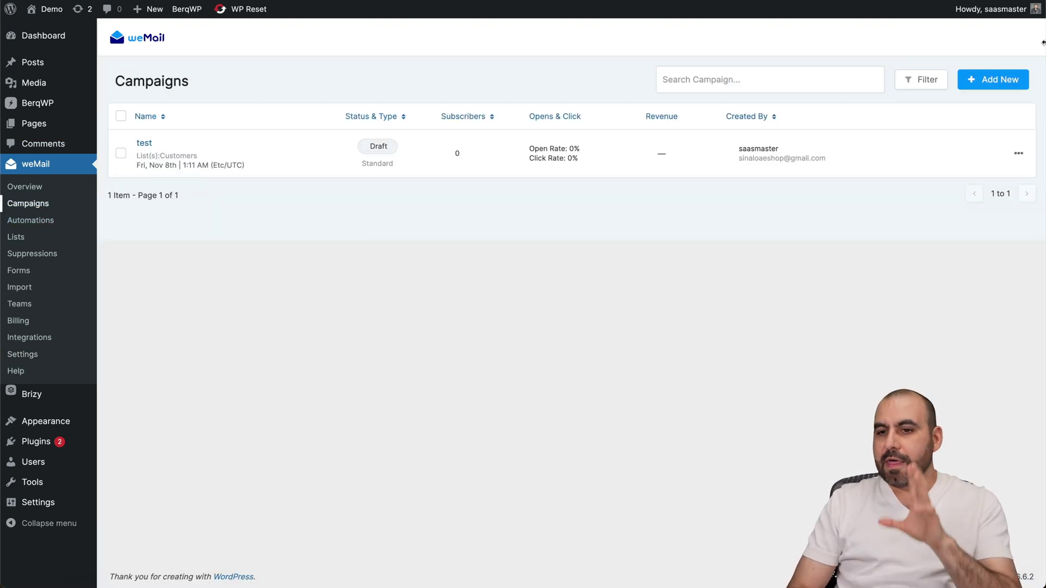
{"action": "left_click", "coordinate": [993, 78]}
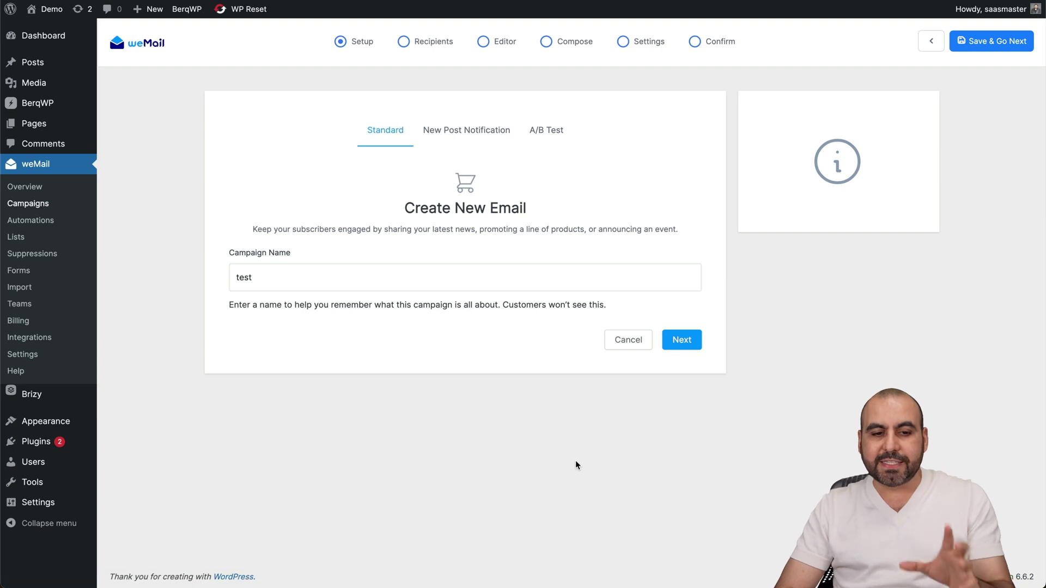
{"action": "left_click", "coordinate": [313, 273]}
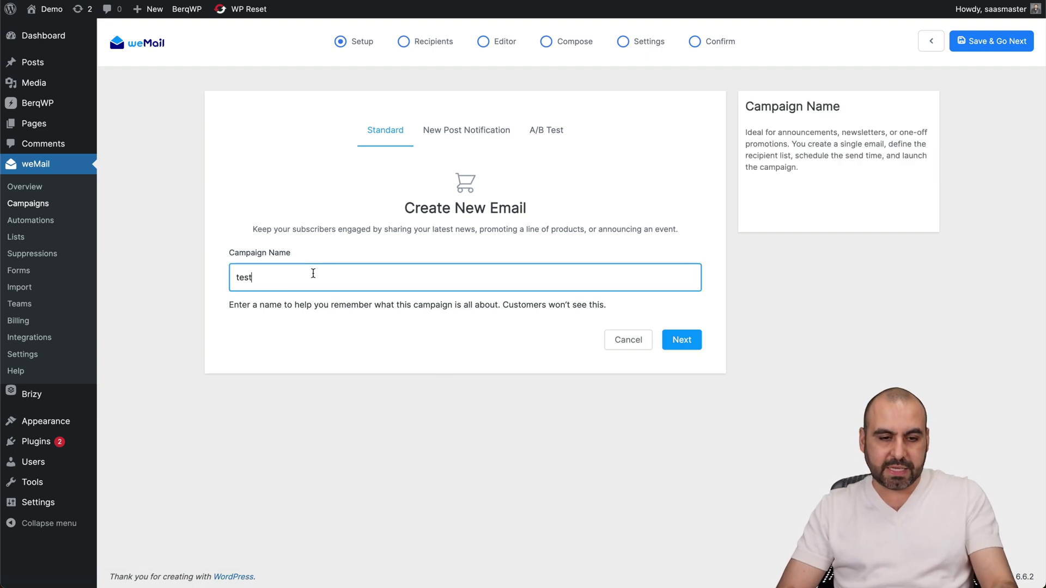
{"action": "left_click", "coordinate": [681, 340]}
{"action": "scroll", "coordinate": [523, 411], "scroll_direction": "down", "scroll_amount": 2}
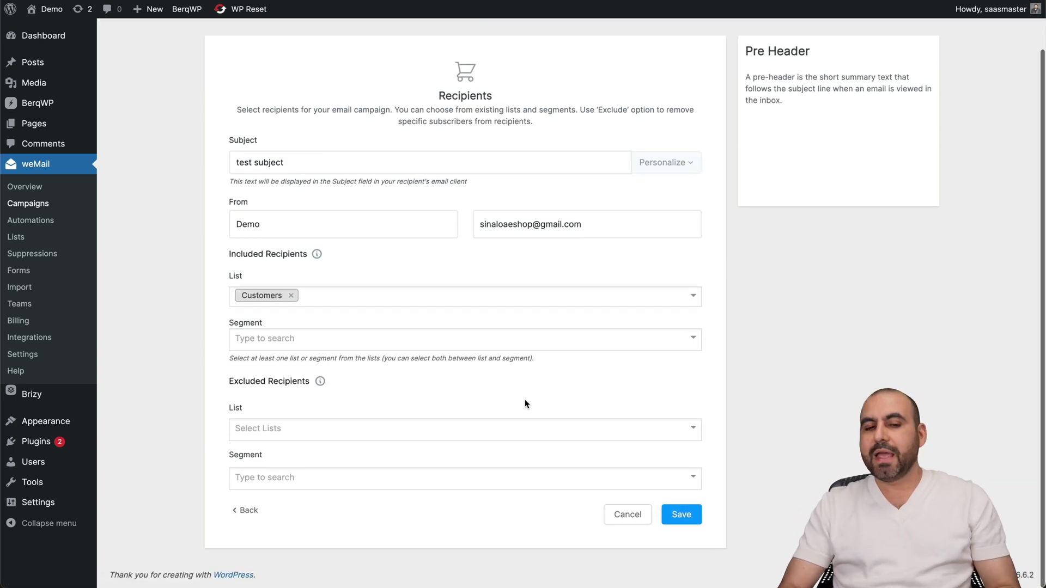
{"action": "left_click_drag", "start_coordinate": [239, 164], "coordinate": [436, 164]}
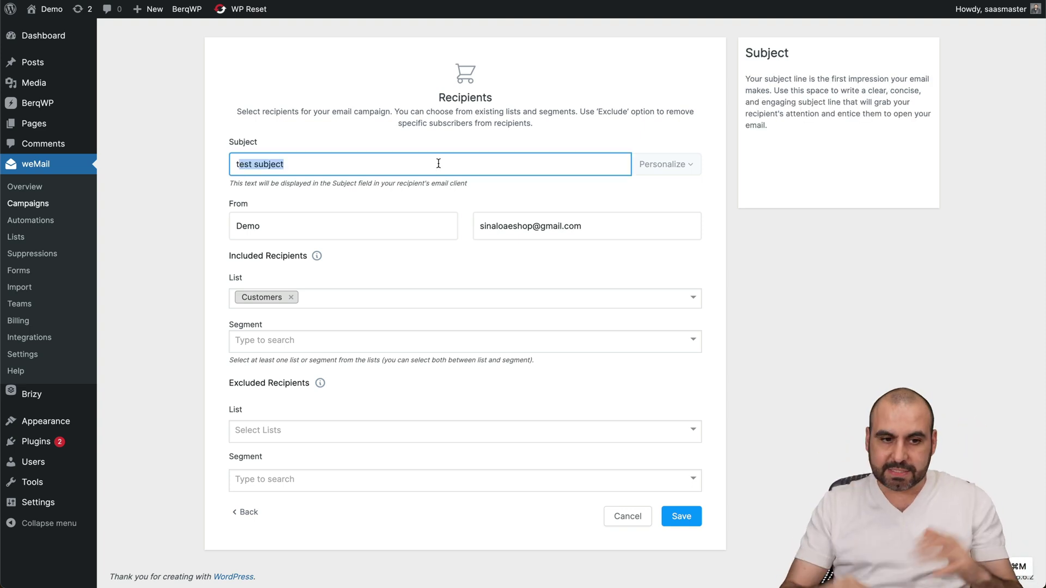
Keep the Customers list as recipients, leave Excluded List empty, and save
{"action": "left_click", "coordinate": [354, 301]}
{"action": "left_click", "coordinate": [216, 275]}
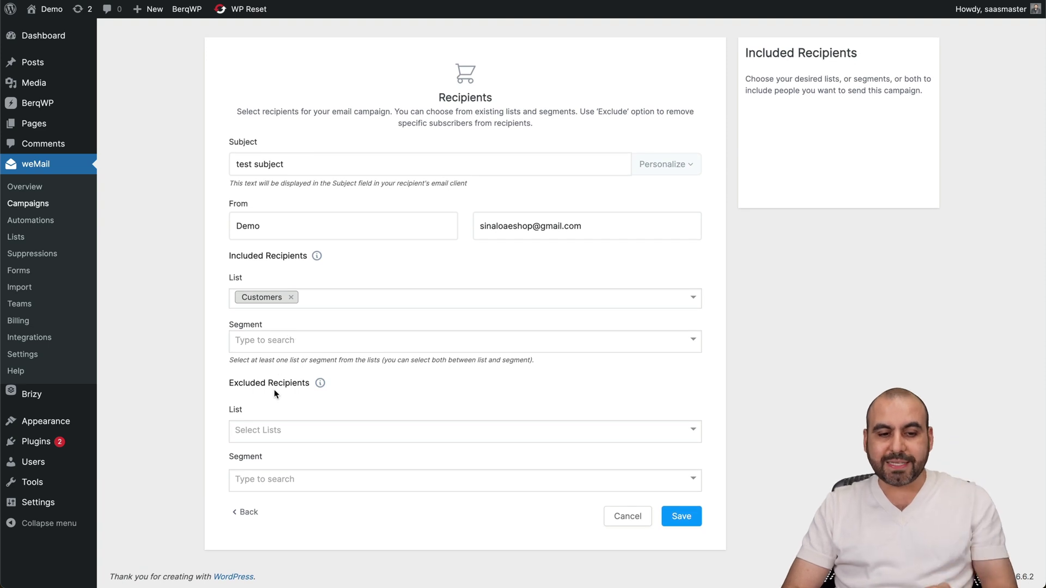
{"action": "left_click", "coordinate": [287, 430]}
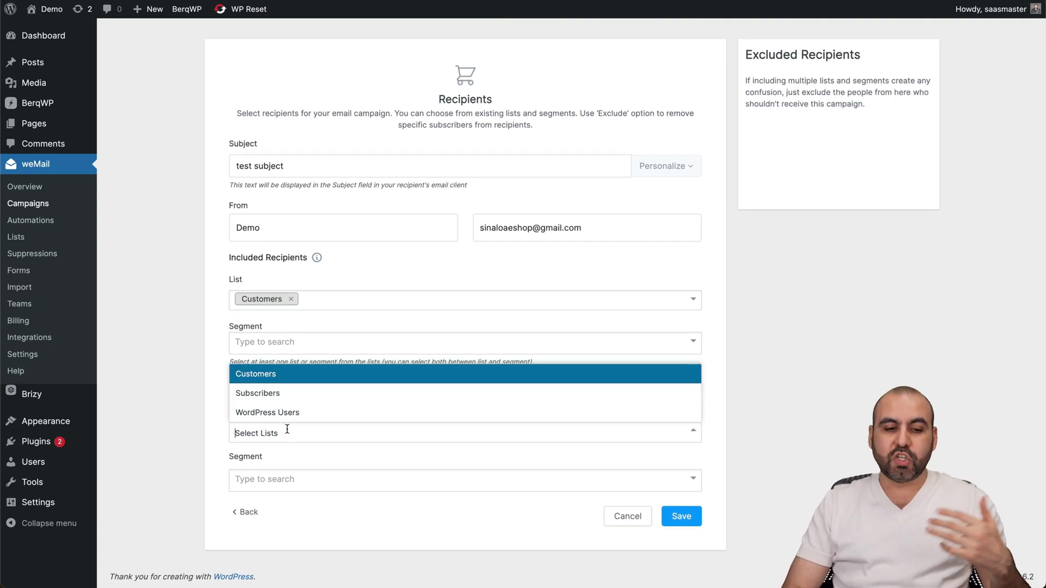
{"action": "left_click", "coordinate": [224, 436]}
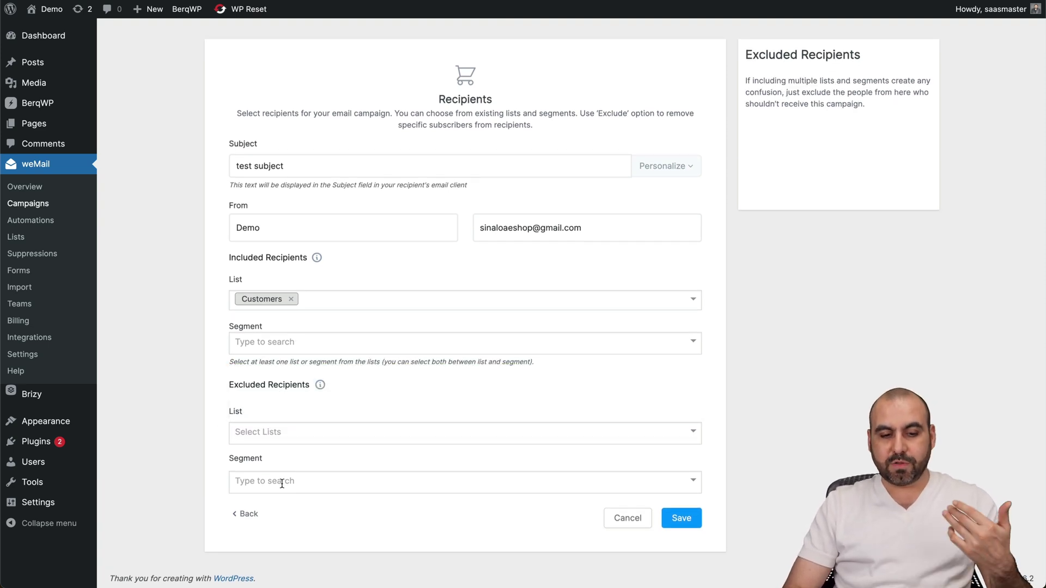
{"action": "scroll", "coordinate": [309, 479], "scroll_direction": "down", "scroll_amount": 1}
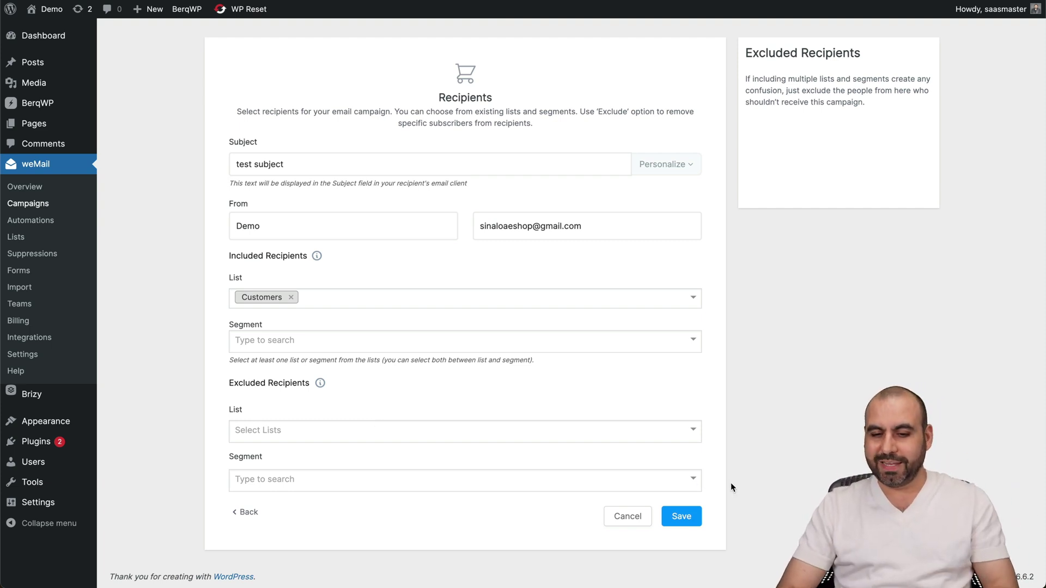
{"action": "left_click", "coordinate": [698, 517]}
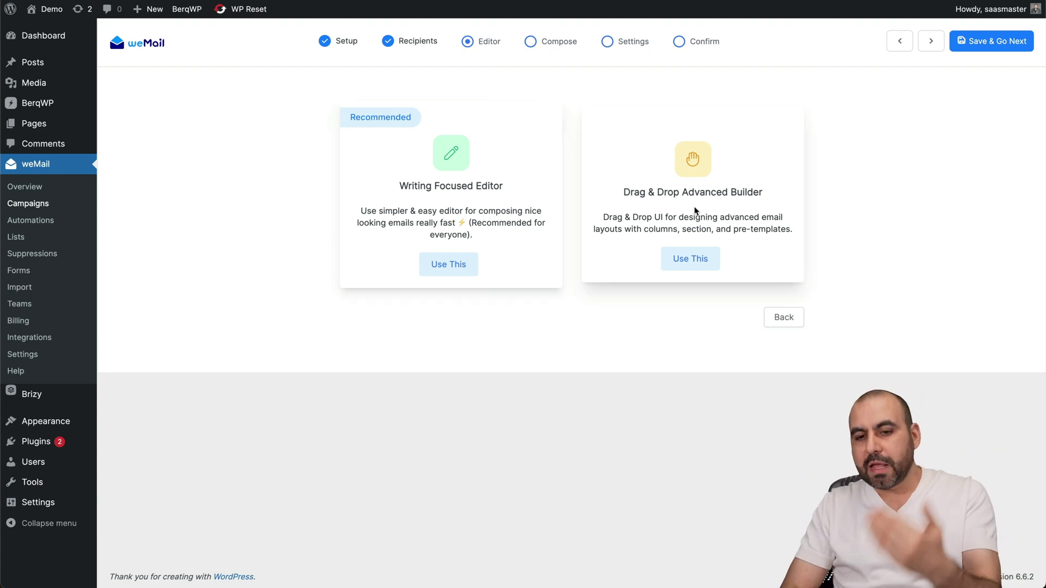
Choose the Drag & Drop Advanced Builder and start from the 'Give some, Get some' template
{"action": "left_click", "coordinate": [686, 253]}
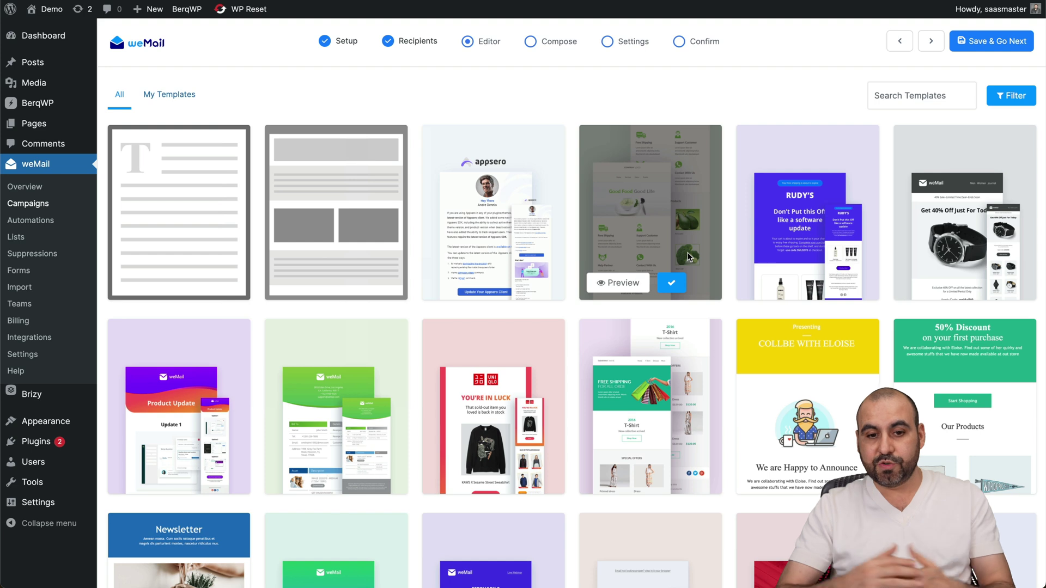
{"action": "scroll", "coordinate": [686, 332], "scroll_direction": "down", "scroll_amount": 9}
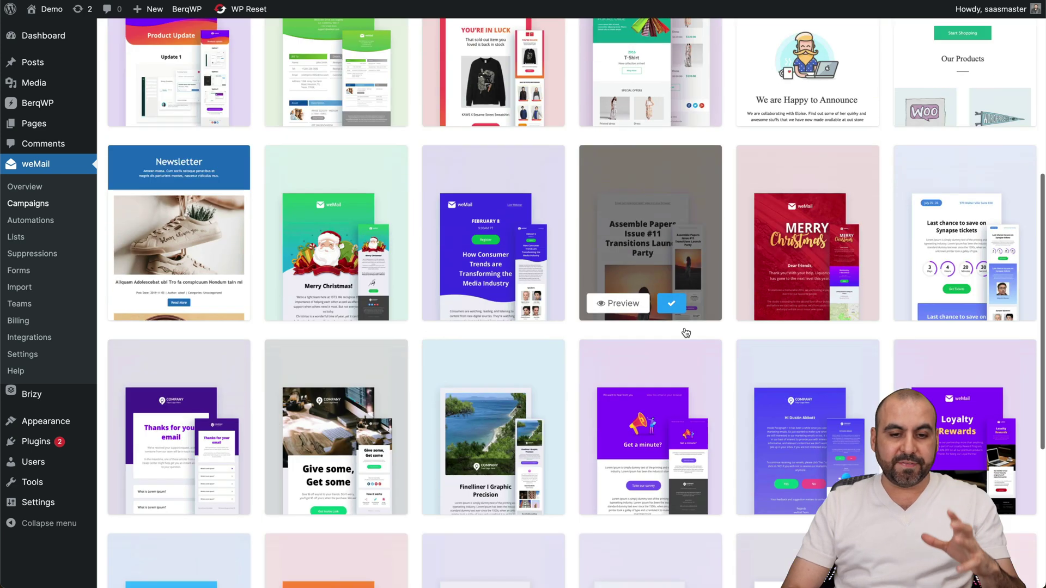
{"action": "scroll", "coordinate": [686, 334], "scroll_direction": "down", "scroll_amount": 2}
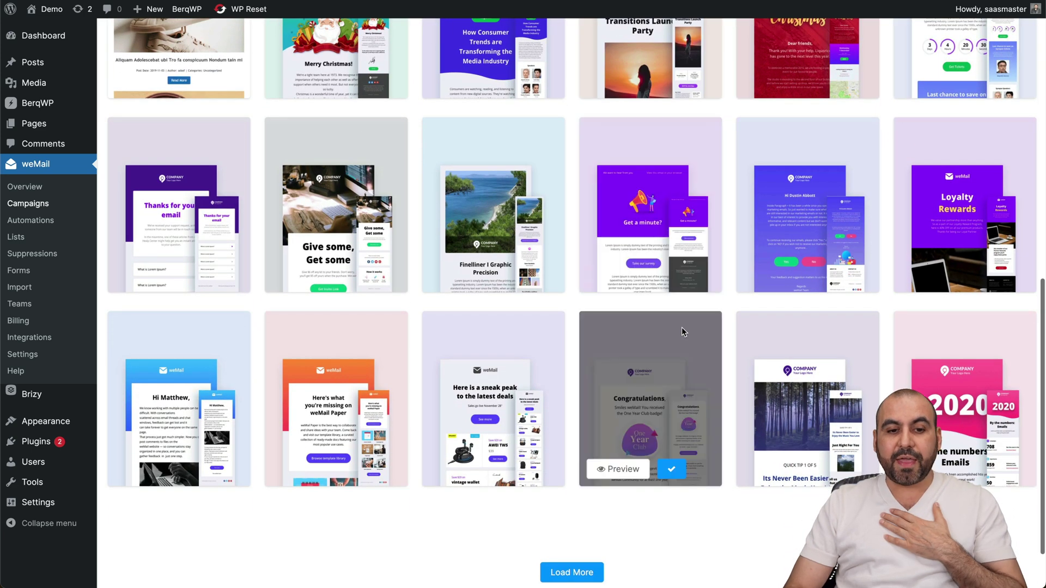
{"action": "scroll", "coordinate": [607, 332], "scroll_direction": "down", "scroll_amount": 2}
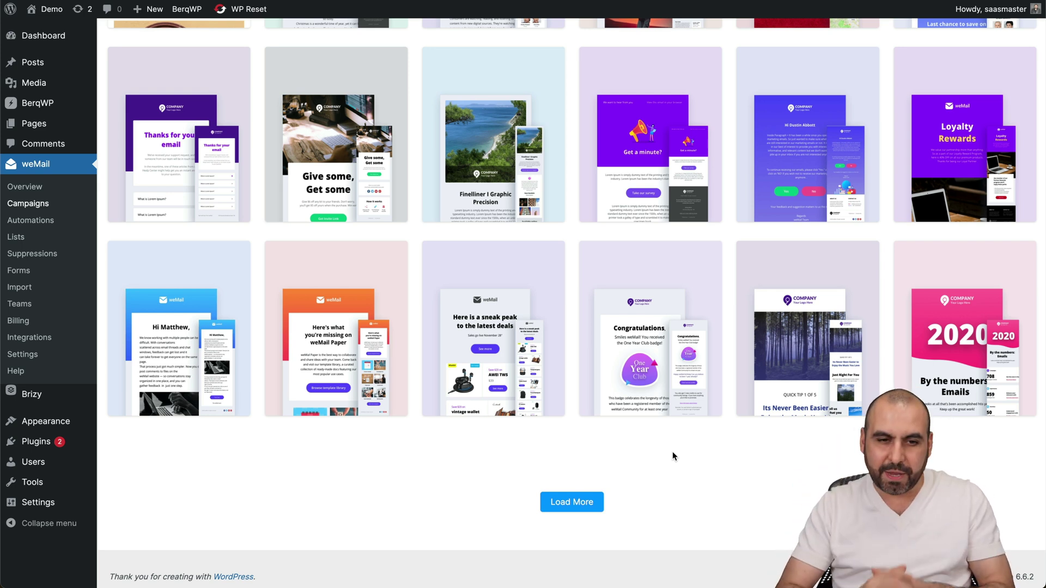
{"action": "mouse_move", "coordinate": [355, 205]}
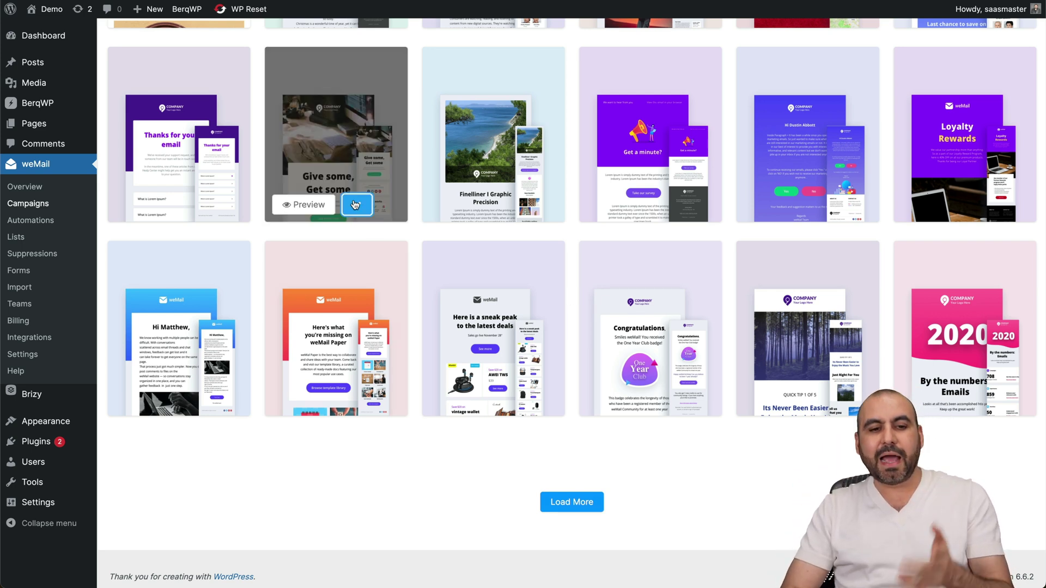
{"action": "left_click", "coordinate": [355, 205]}
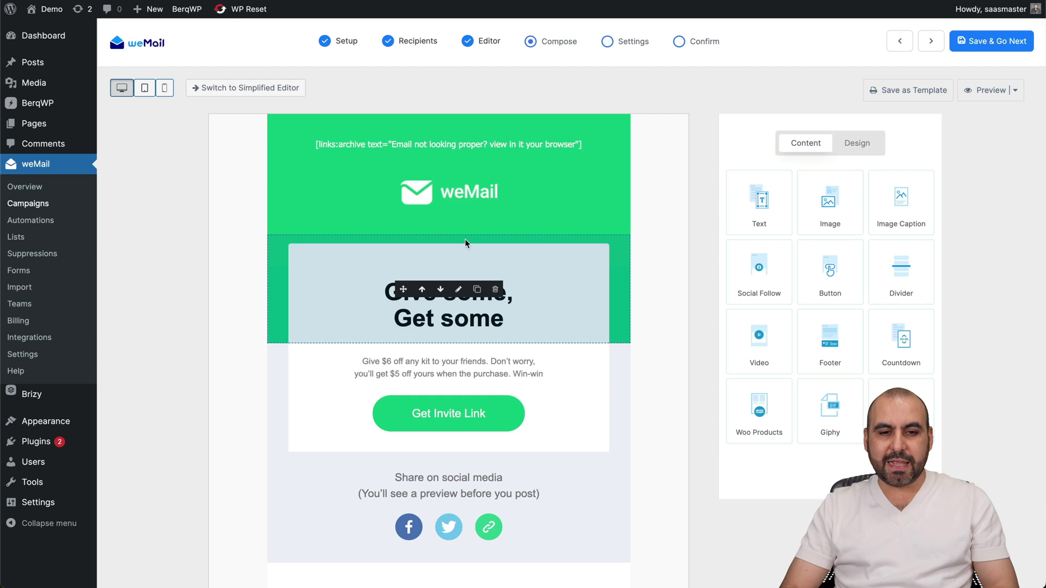
Select the logo, then the 'view it in your browser' text block, and edit its link text
{"action": "left_click", "coordinate": [375, 179]}
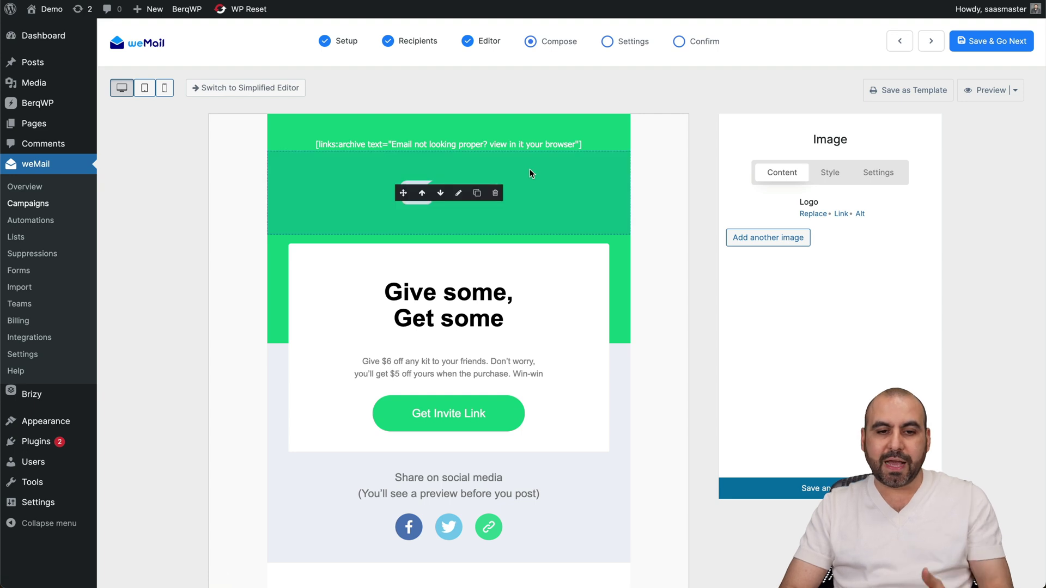
{"action": "left_click", "coordinate": [482, 144]}
{"action": "left_click", "coordinate": [820, 244]}
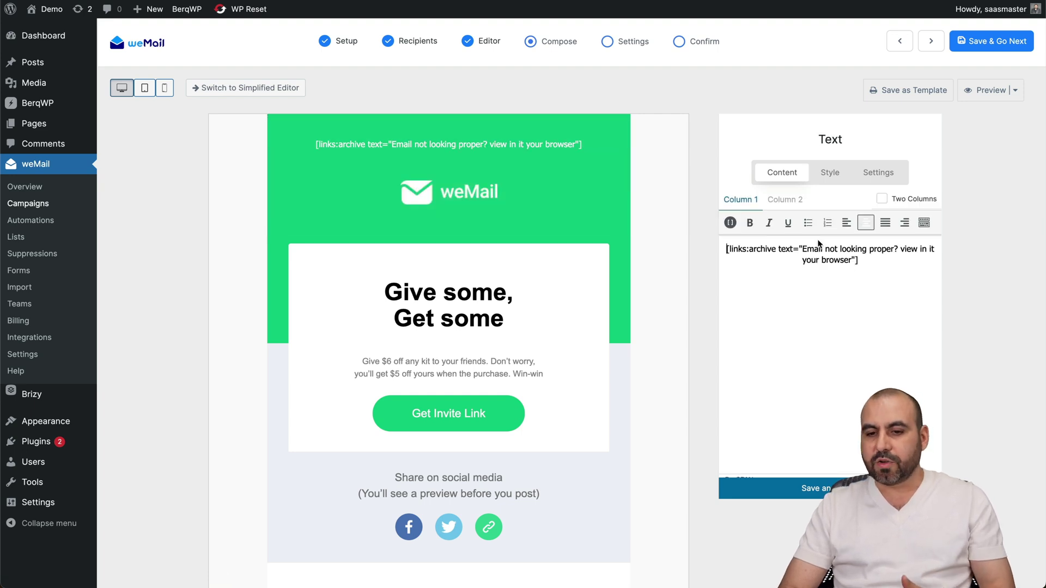
{"action": "triple_click", "coordinate": [820, 245]}
{"action": "left_click", "coordinate": [848, 268]}
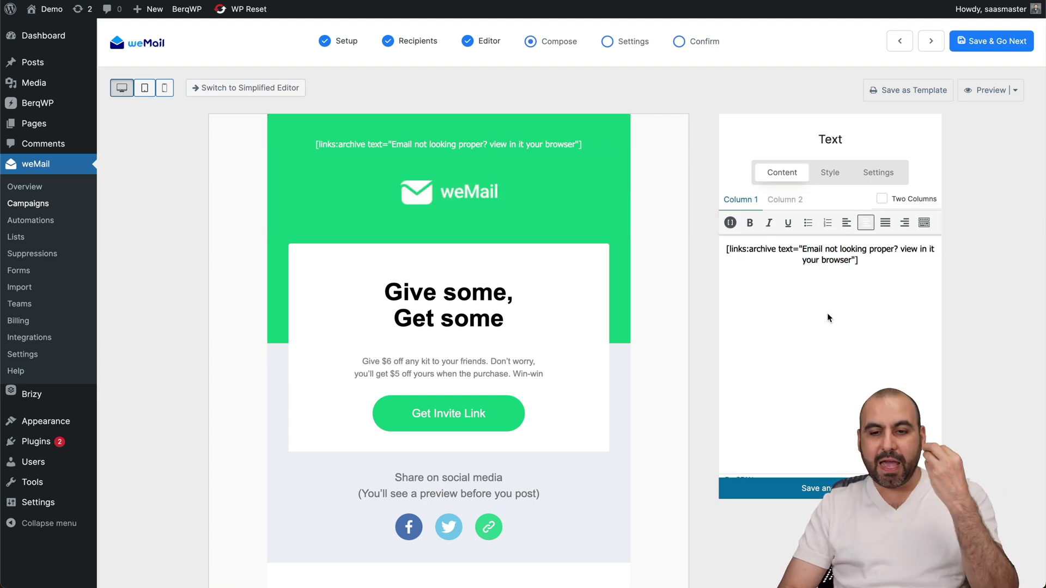
{"action": "scroll", "coordinate": [611, 457], "scroll_direction": "down", "scroll_amount": 5}
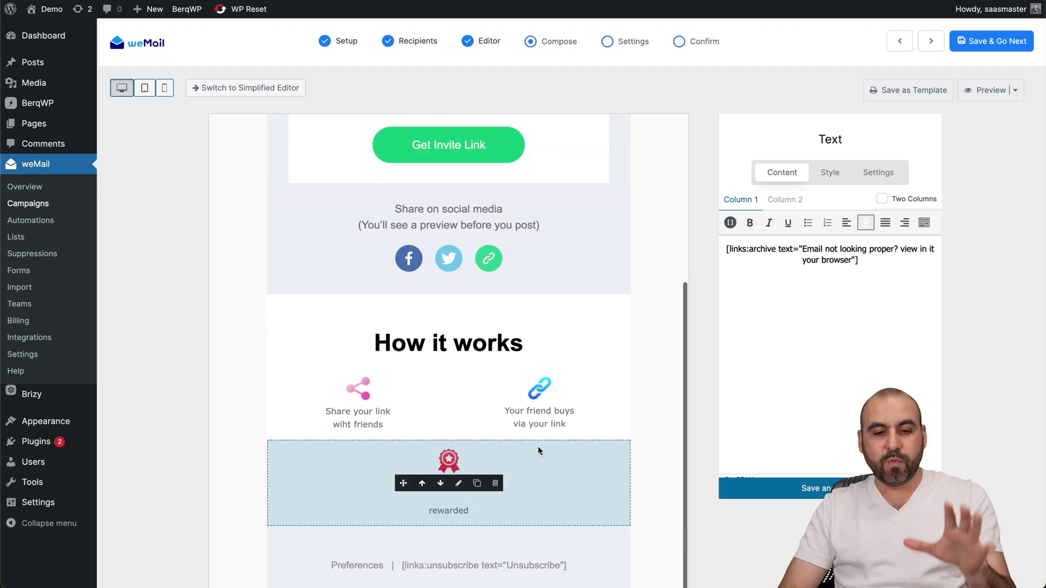
{"action": "scroll", "coordinate": [531, 319], "scroll_direction": "up", "scroll_amount": 5}
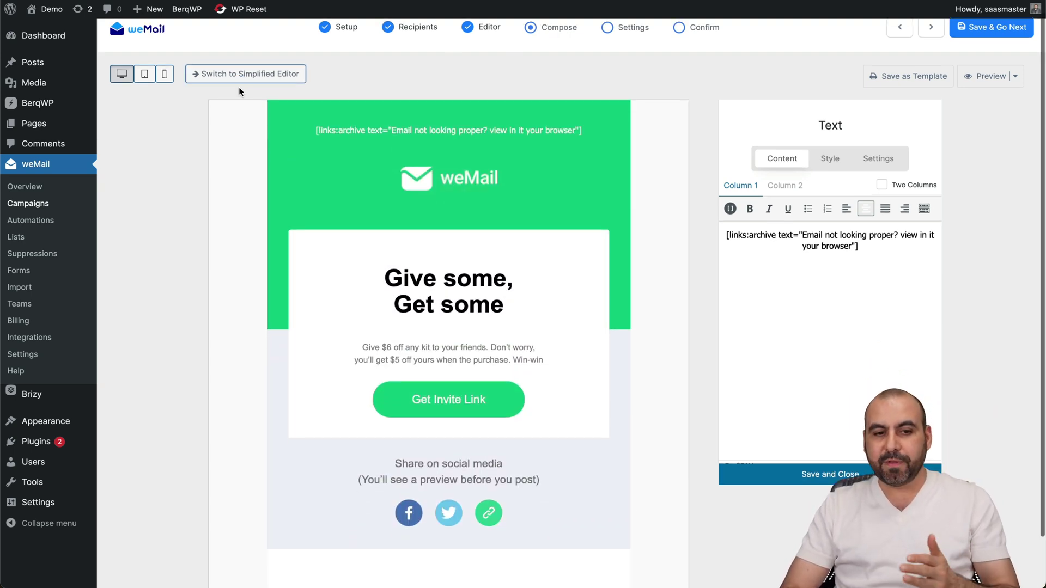
{"action": "left_click", "coordinate": [240, 89]}
Return to the drag-and-drop builder and reselect the 'Give some, Get some' template
{"action": "scroll", "coordinate": [380, 189], "scroll_direction": "down", "scroll_amount": 5}
{"action": "scroll", "coordinate": [380, 189], "scroll_direction": "up", "scroll_amount": 5}
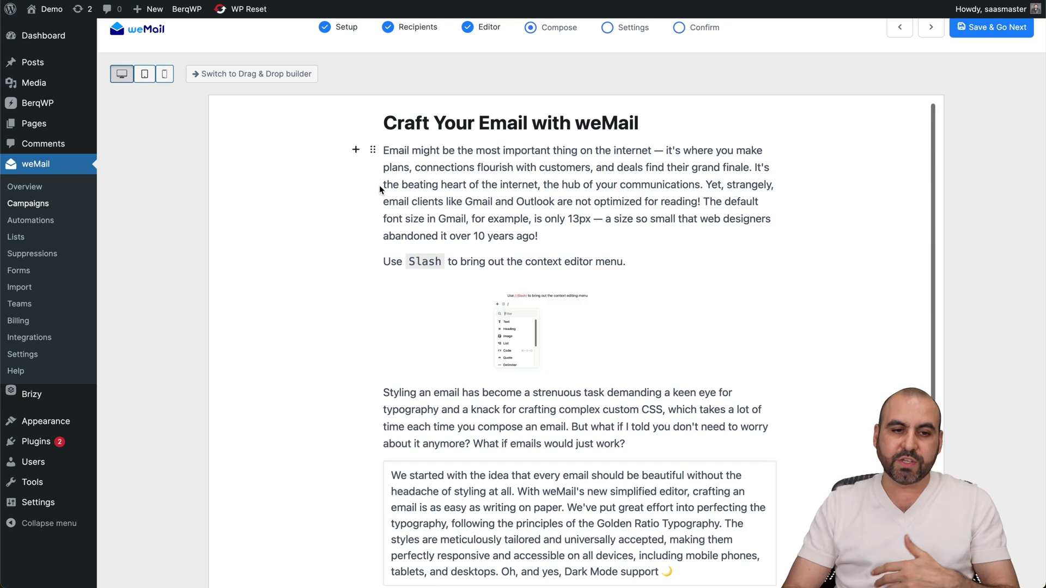
{"action": "left_click", "coordinate": [300, 74]}
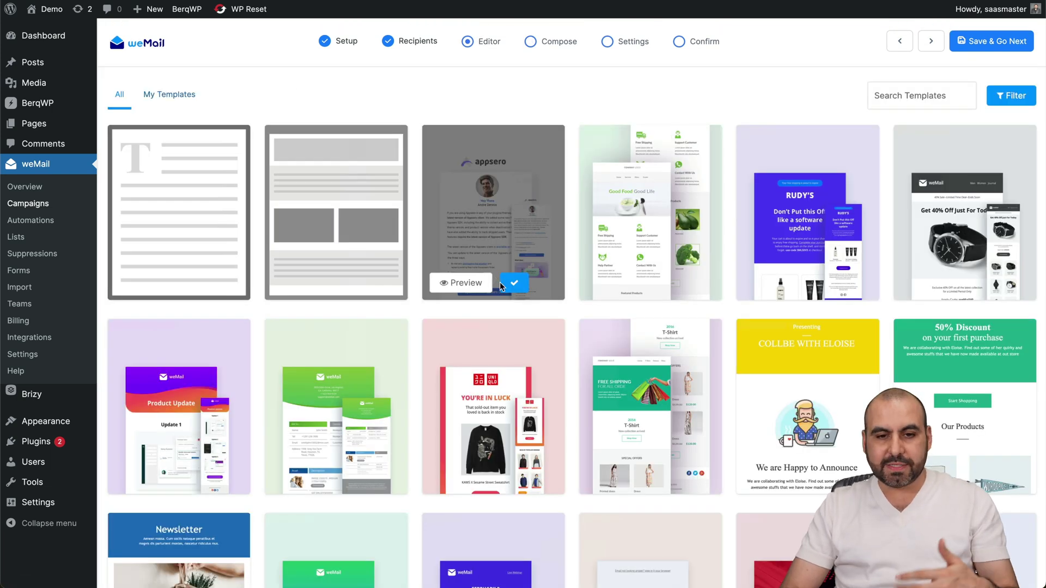
{"action": "scroll", "coordinate": [890, 375], "scroll_direction": "down", "scroll_amount": 5}
{"action": "scroll", "coordinate": [890, 376], "scroll_direction": "down", "scroll_amount": 3}
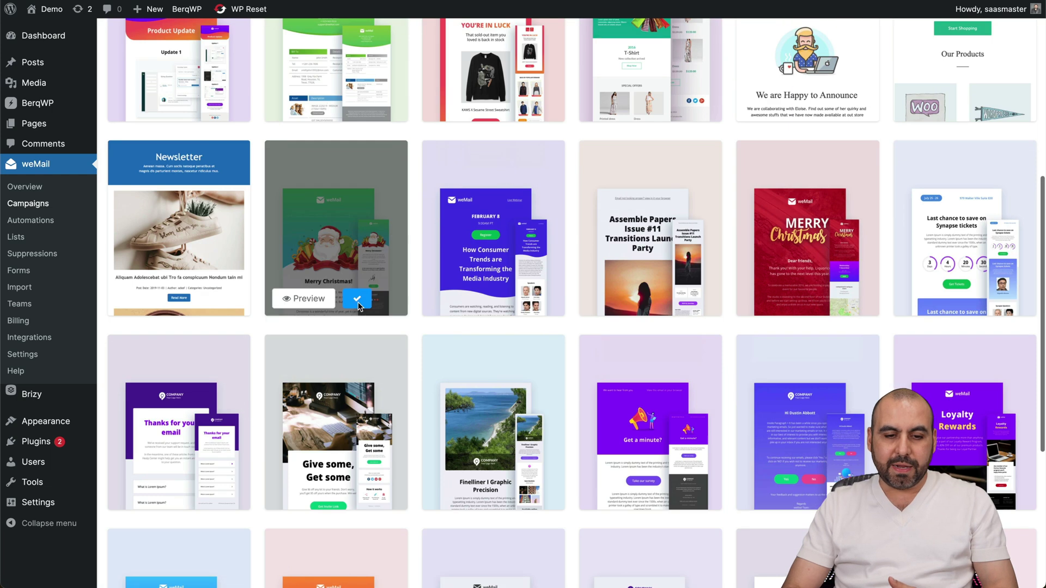
{"action": "left_click", "coordinate": [354, 494]}
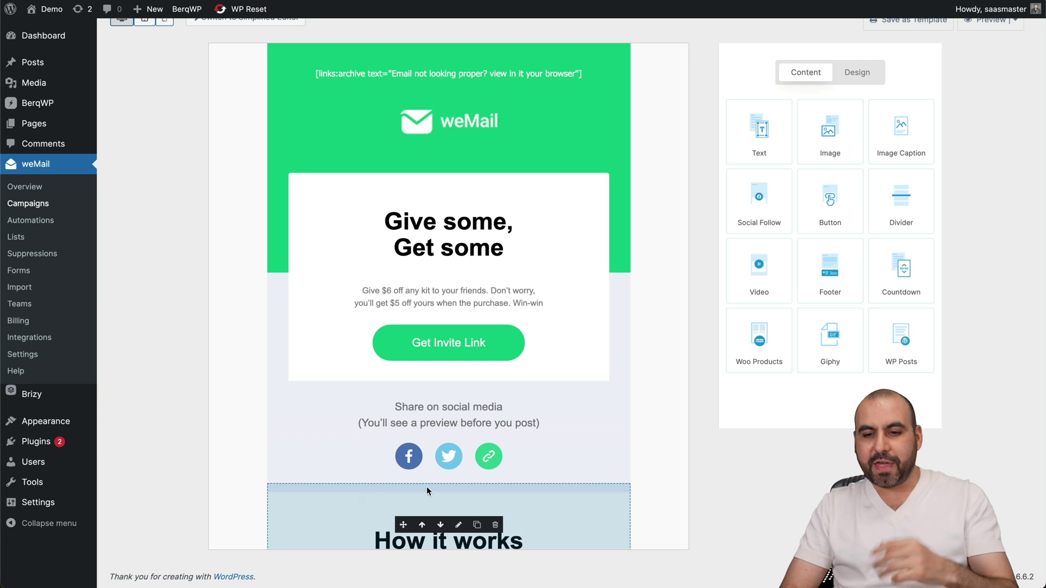
{"action": "scroll", "coordinate": [725, 300], "scroll_direction": "up", "scroll_amount": 1}
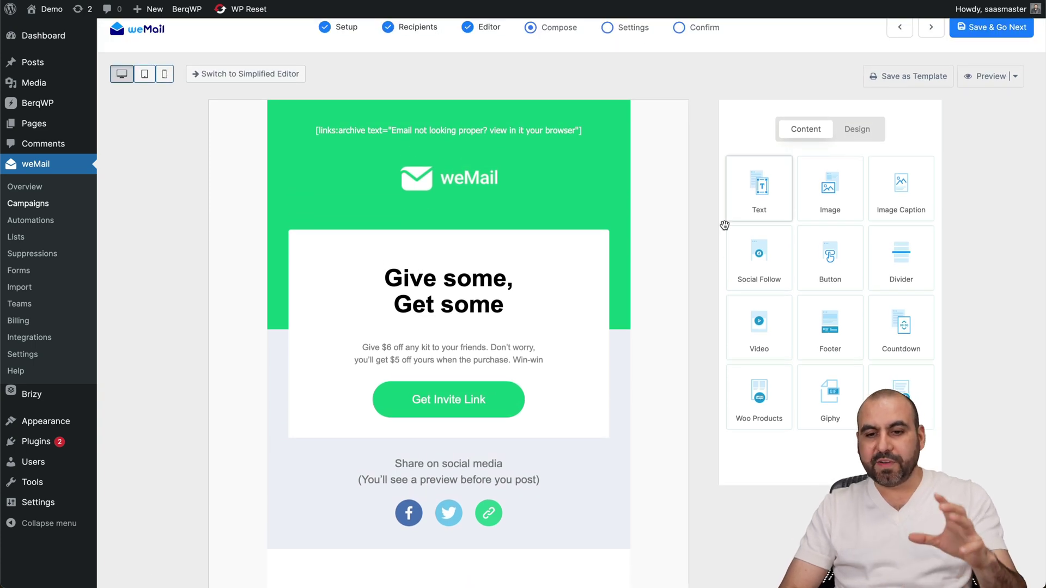
Check the Top section design settings, then view the Global design settings
{"action": "left_click", "coordinate": [874, 132]}
{"action": "left_click", "coordinate": [842, 179]}
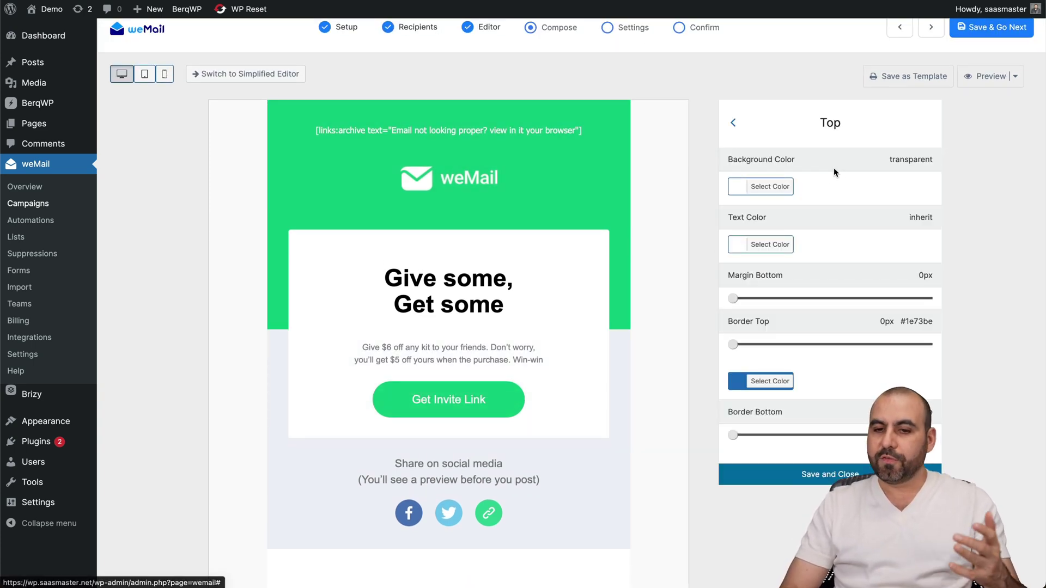
{"action": "left_click", "coordinate": [733, 123]}
{"action": "left_click", "coordinate": [803, 162]}
{"action": "scroll", "coordinate": [821, 267], "scroll_direction": "down", "scroll_amount": 4}
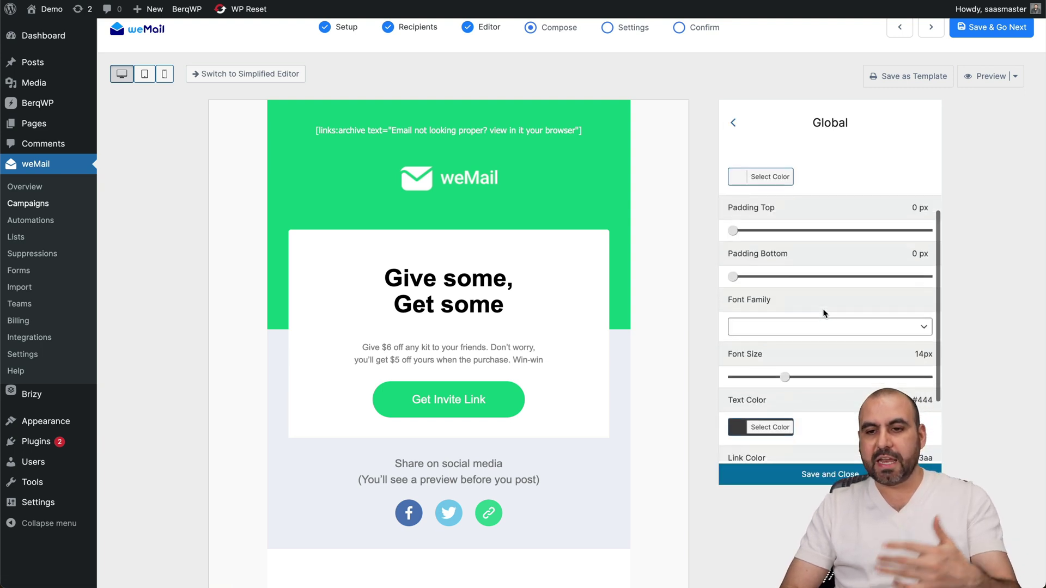
{"action": "scroll", "coordinate": [822, 310], "scroll_direction": "up", "scroll_amount": 5}
{"action": "scroll", "coordinate": [825, 313], "scroll_direction": "down", "scroll_amount": 1}
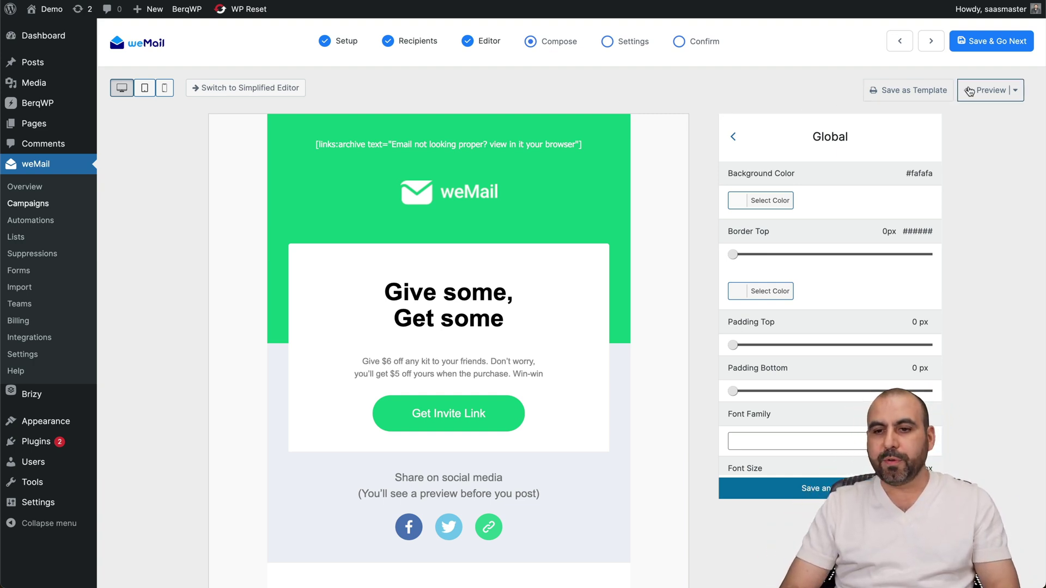
Save the design and set Delivery to Schedule for November 8, 2024 at 1:22 am
{"action": "left_click", "coordinate": [989, 42]}
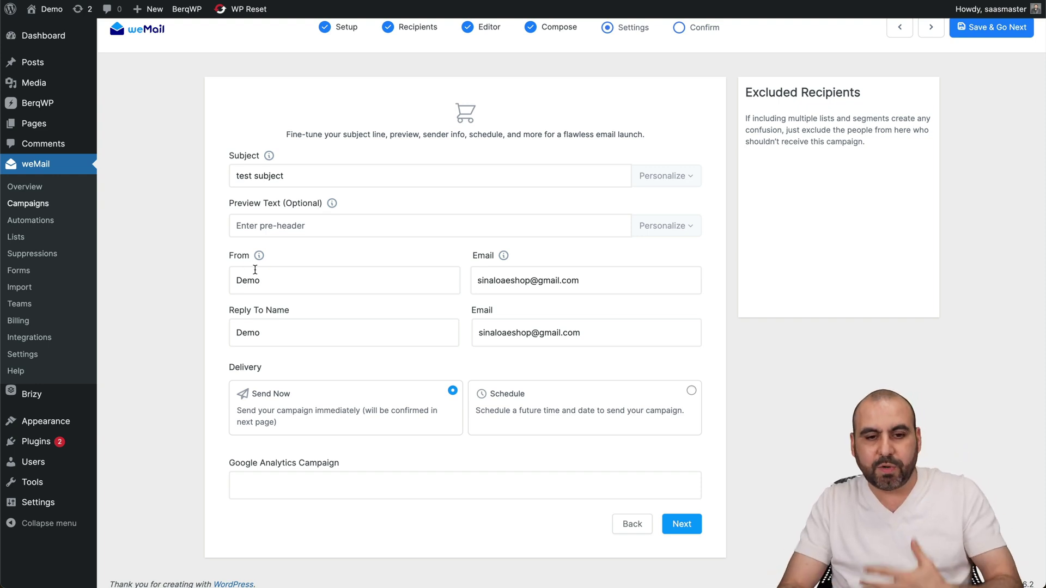
{"action": "scroll", "coordinate": [487, 345], "scroll_direction": "down", "scroll_amount": 1}
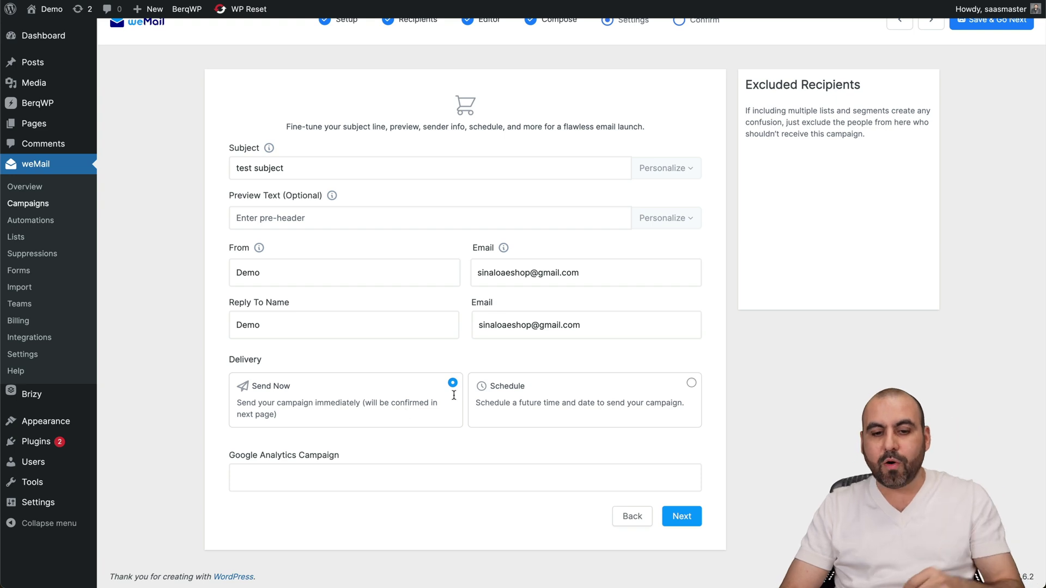
{"action": "left_click", "coordinate": [691, 384]}
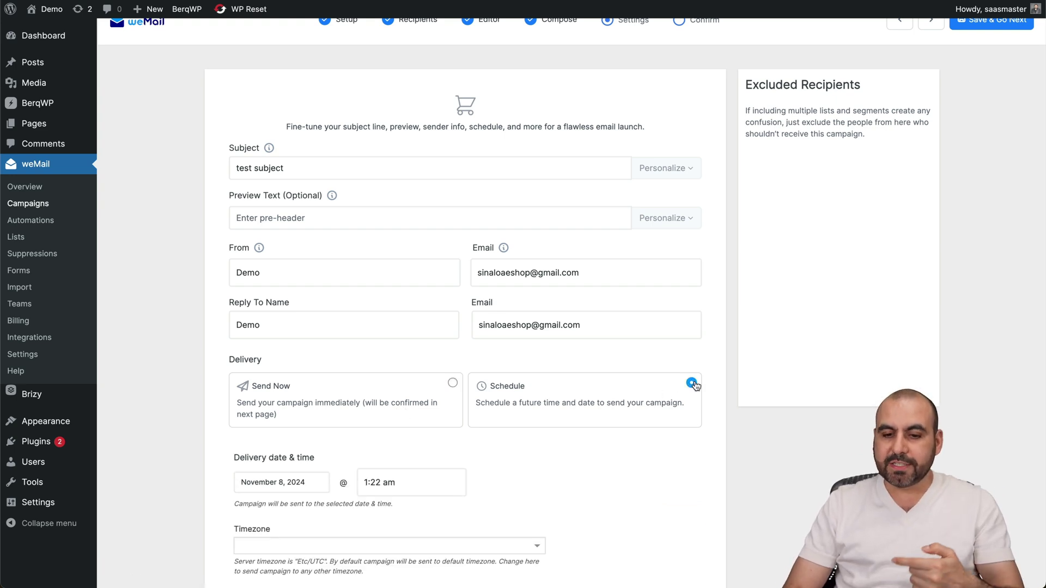
{"action": "scroll", "coordinate": [604, 458], "scroll_direction": "down", "scroll_amount": 5}
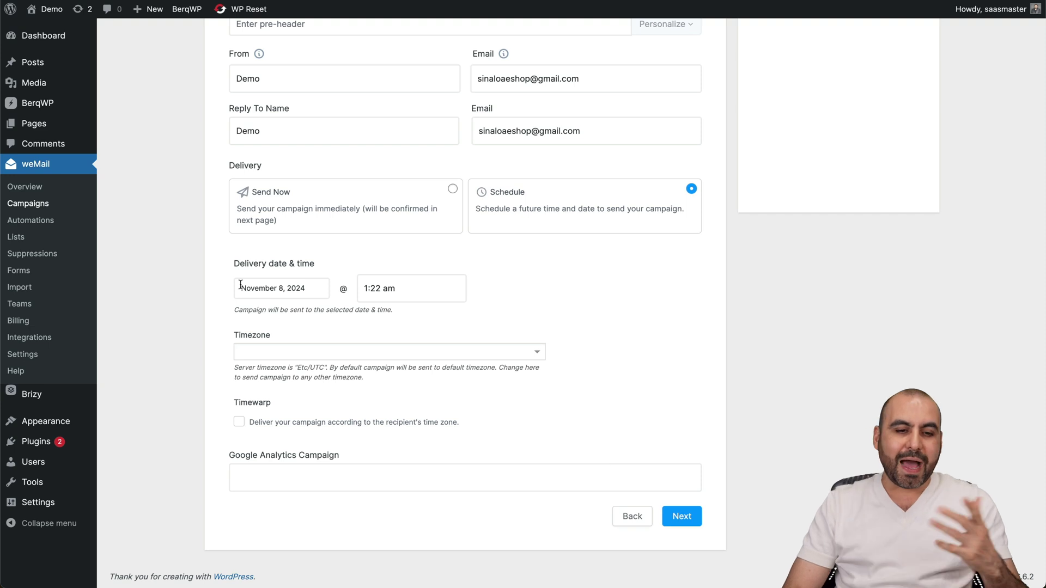
{"action": "left_click", "coordinate": [393, 351]}
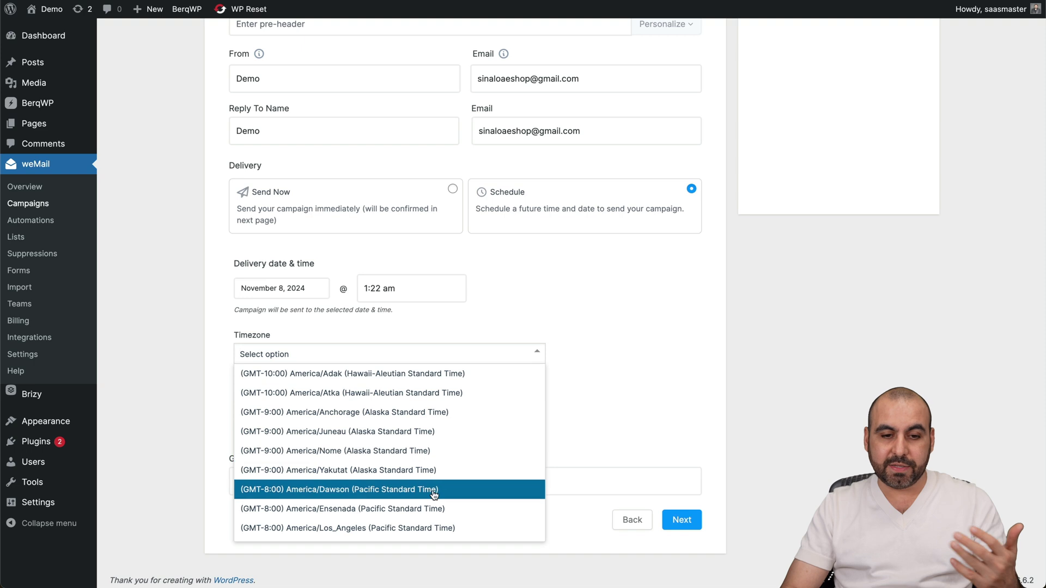
{"action": "left_click", "coordinate": [702, 315]}
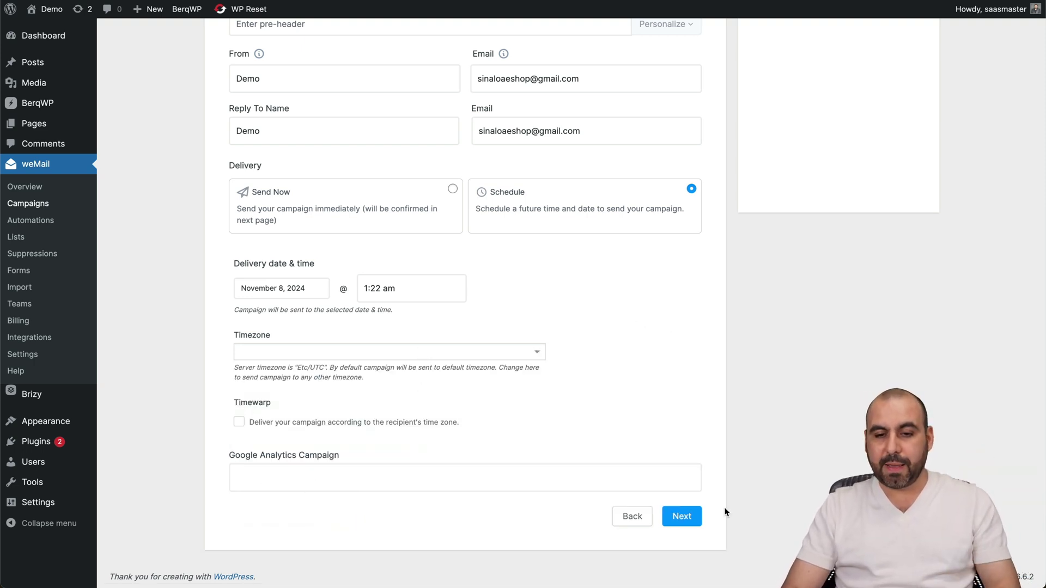
{"action": "scroll", "coordinate": [667, 348], "scroll_direction": "up", "scroll_amount": 5}
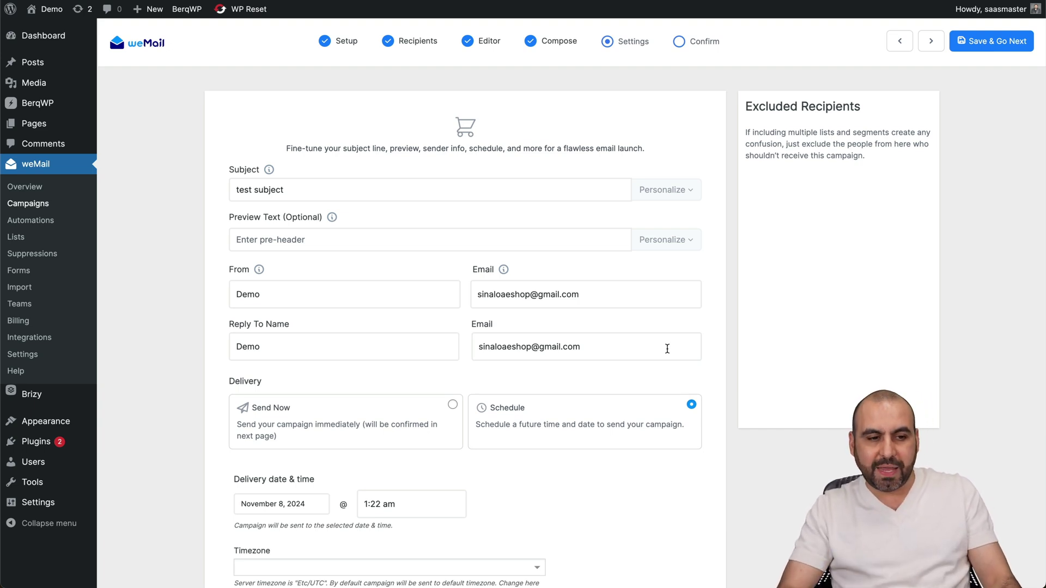
Start a new automation from the Welcome Message template under weMail Automations
{"action": "left_click", "coordinate": [35, 223]}
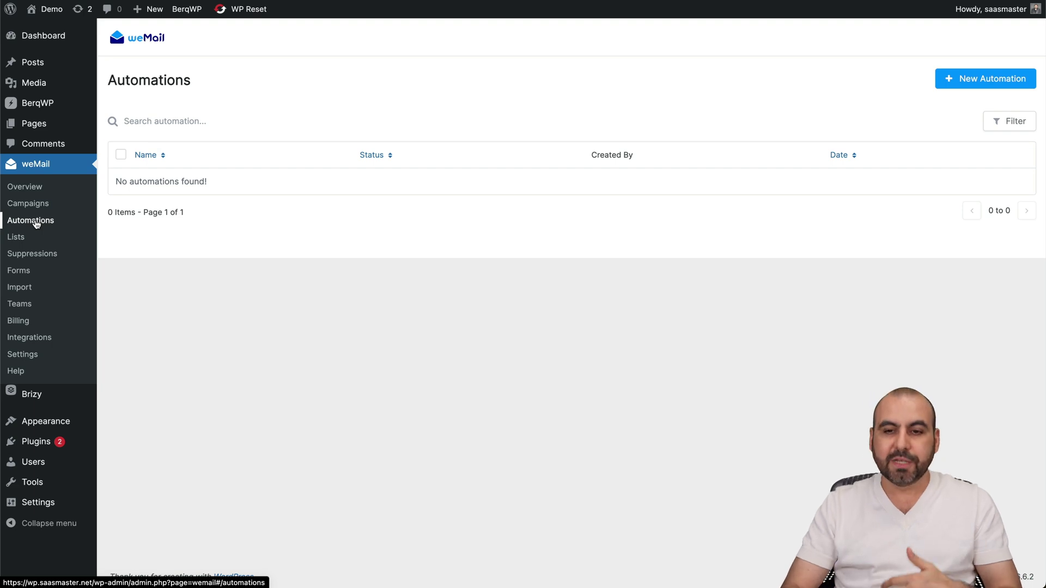
{"action": "left_click", "coordinate": [974, 82]}
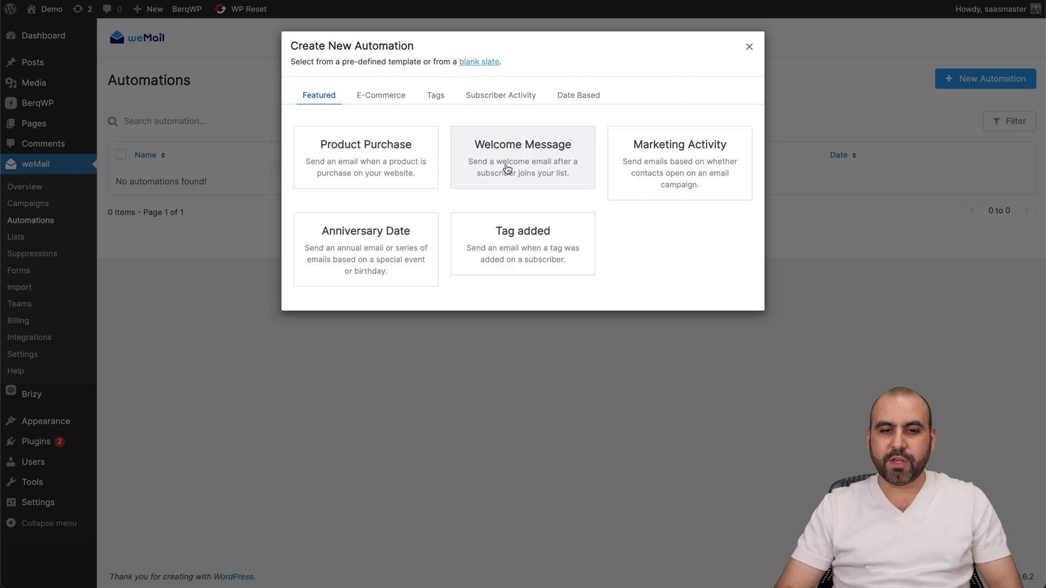
{"action": "left_click", "coordinate": [525, 167]}
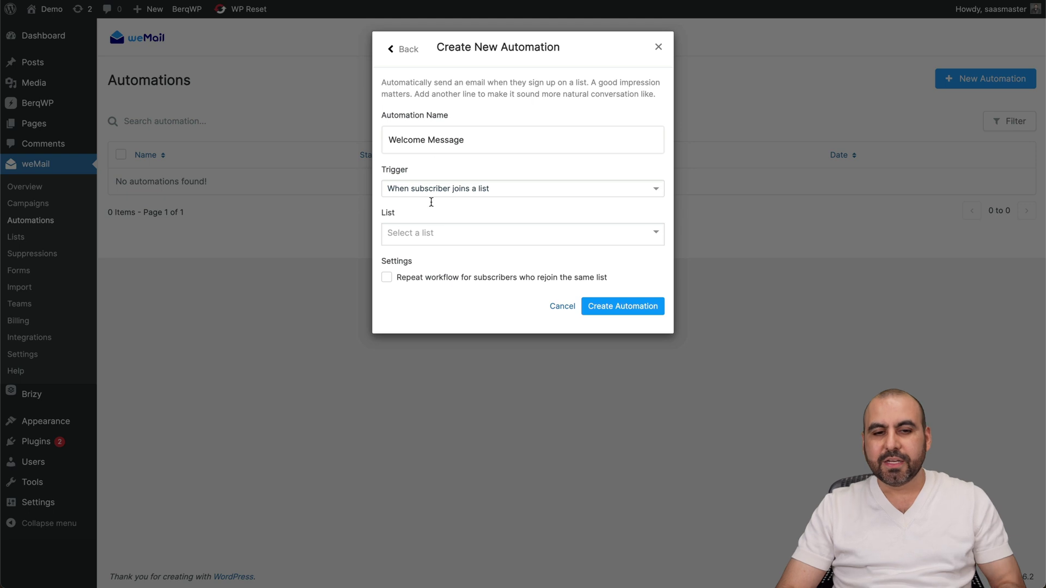
Set the trigger to 'When subscriber joins a list' with the Subscribers list, then create the automation
{"action": "left_click", "coordinate": [468, 192]}
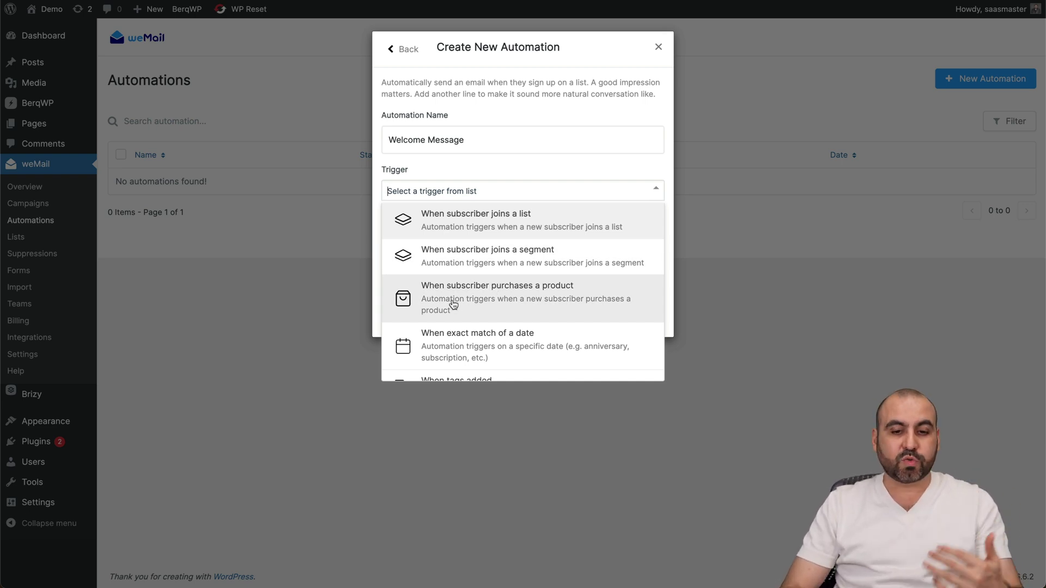
{"action": "scroll", "coordinate": [572, 301], "scroll_direction": "down", "scroll_amount": 3}
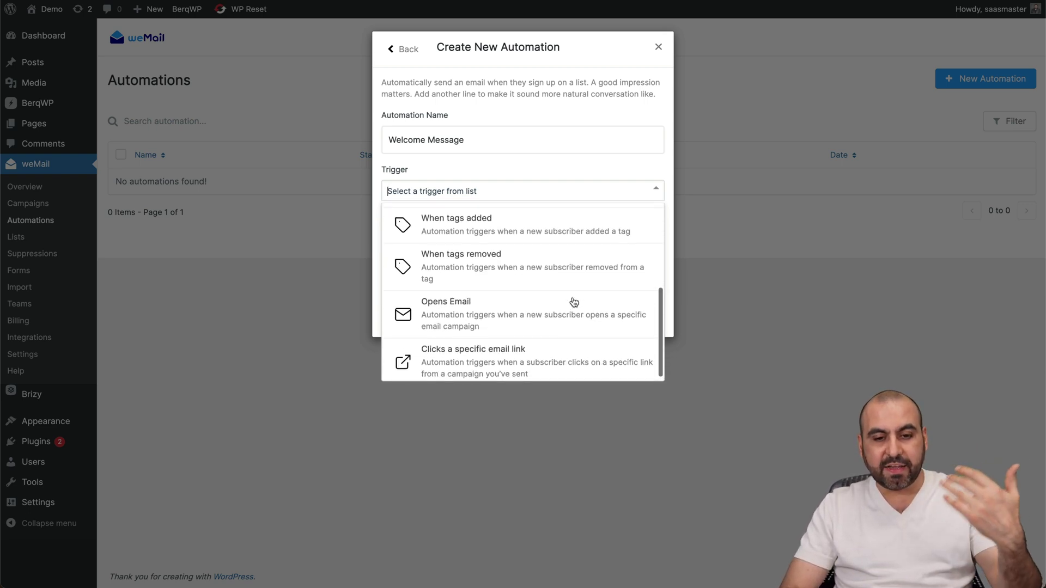
{"action": "scroll", "coordinate": [572, 301], "scroll_direction": "up", "scroll_amount": 3}
{"action": "left_click", "coordinate": [452, 228]}
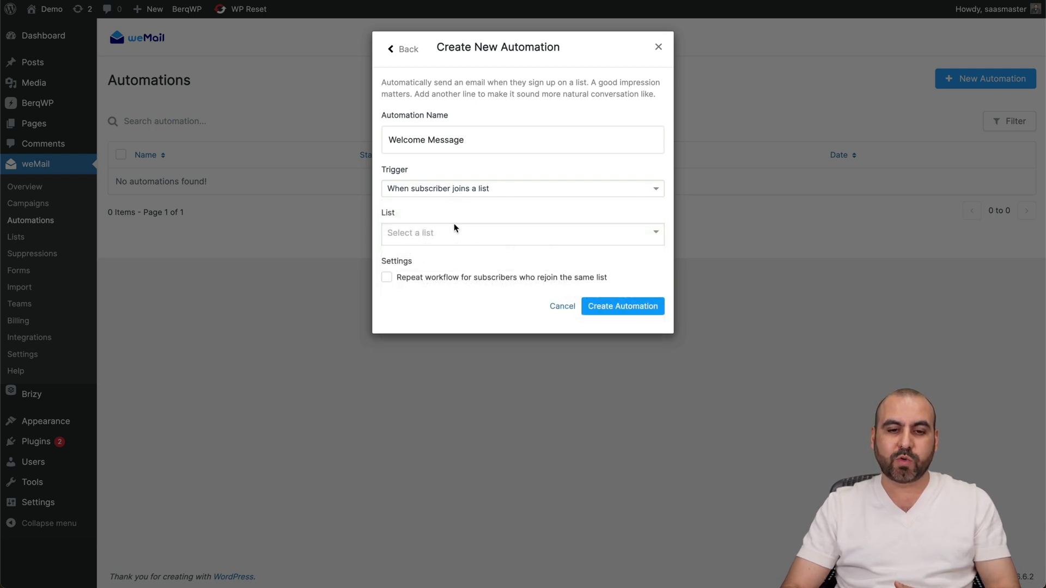
{"action": "left_click", "coordinate": [415, 231]}
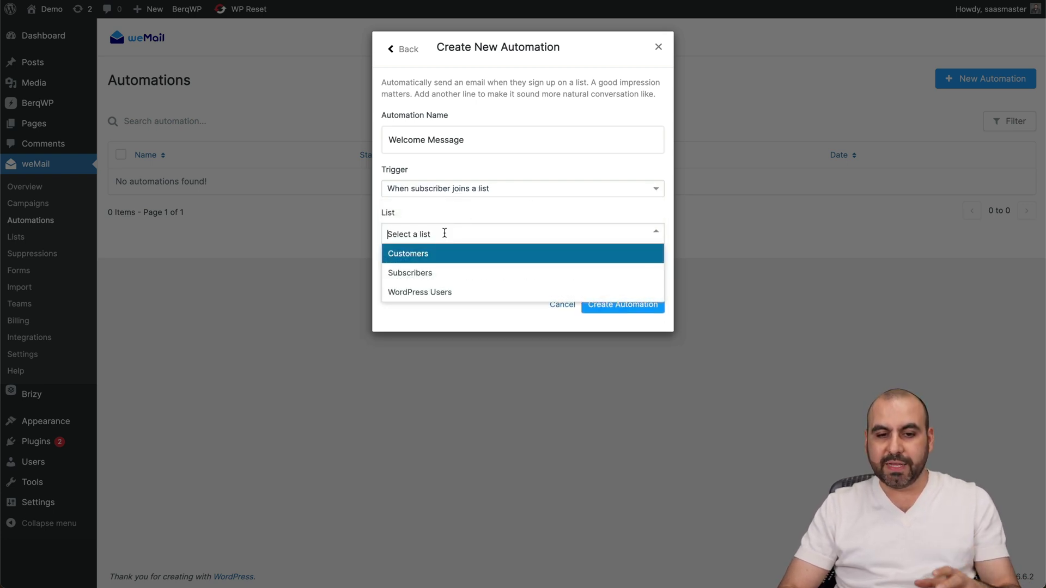
{"action": "left_click", "coordinate": [452, 275]}
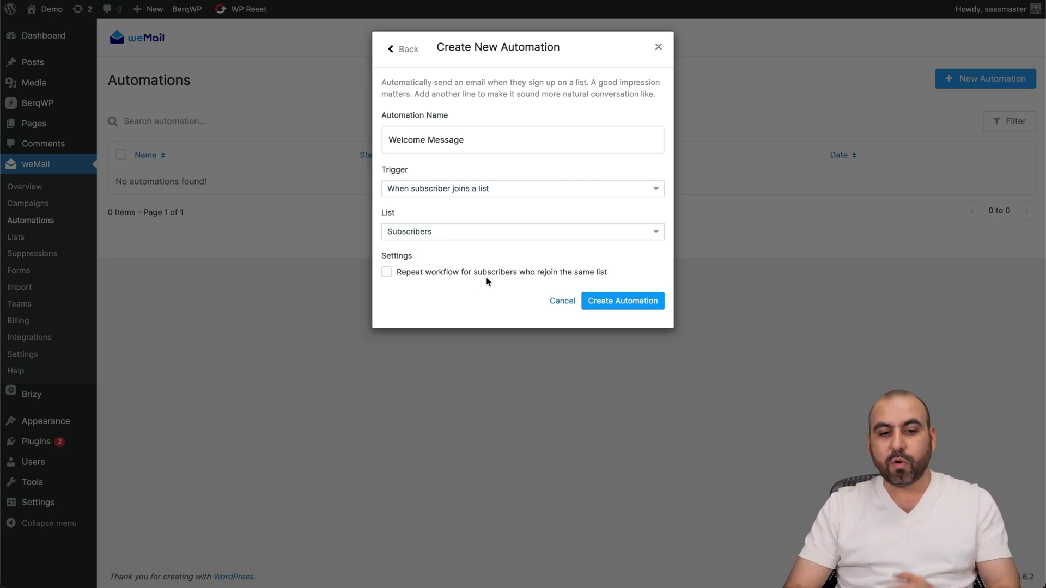
{"action": "left_click", "coordinate": [611, 300]}
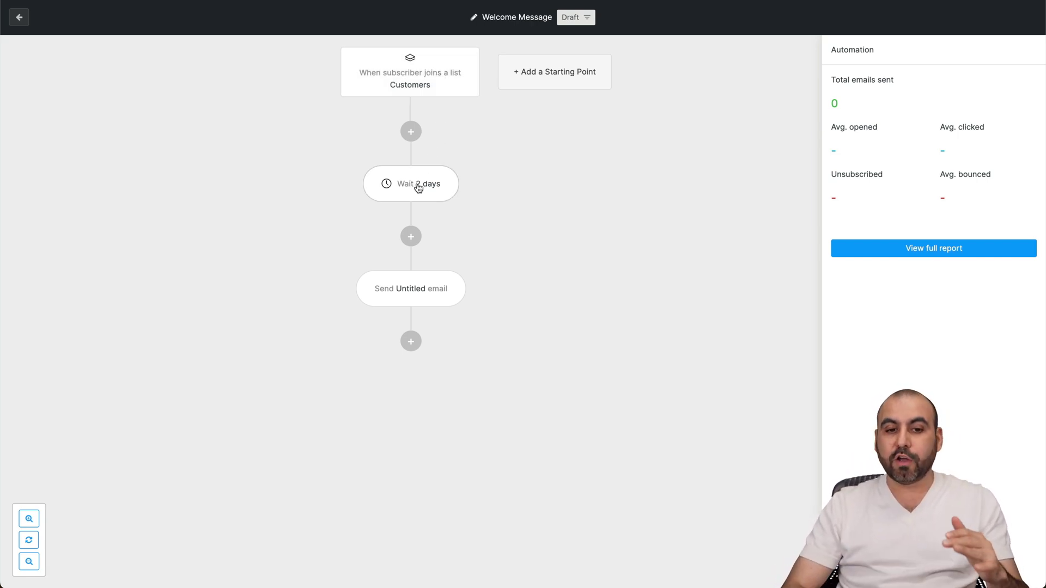
Review the Wait 2 days step, keeping the unit in days, and check the untitled email step before adding a new step after it
{"action": "left_click", "coordinate": [418, 188]}
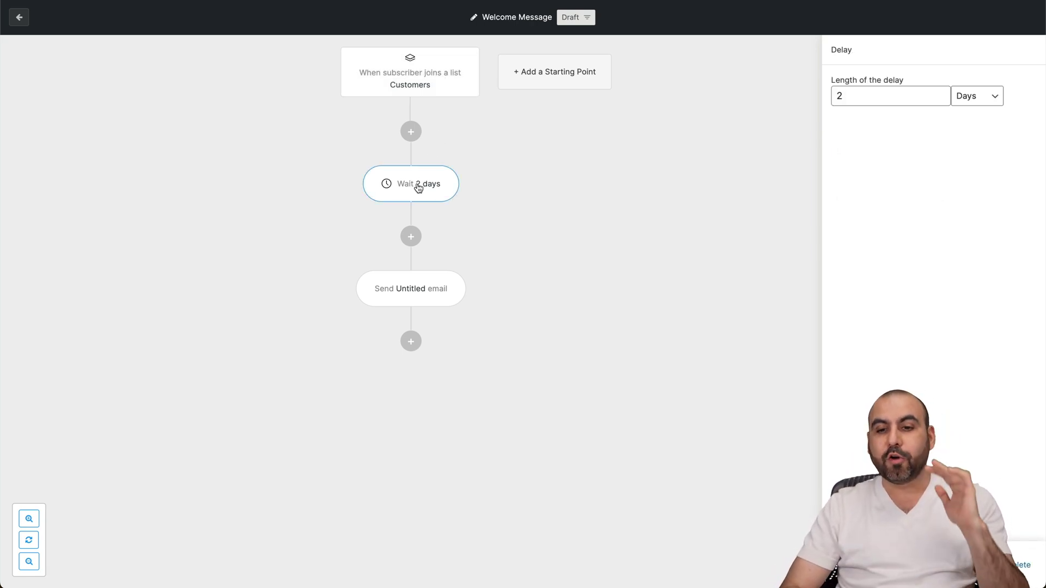
{"action": "left_click", "coordinate": [978, 102]}
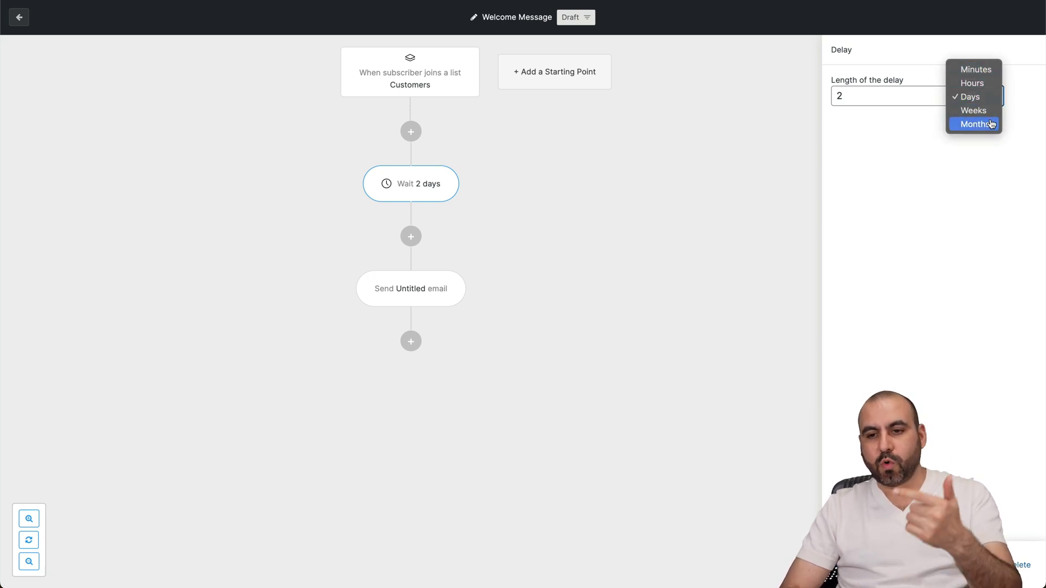
{"action": "left_click", "coordinate": [920, 160]}
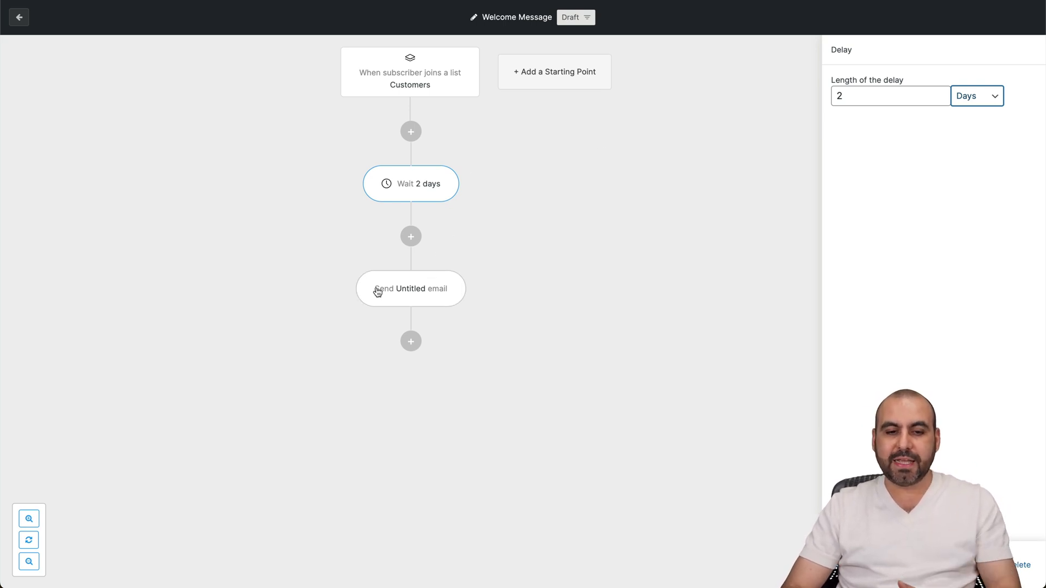
{"action": "left_click", "coordinate": [415, 293]}
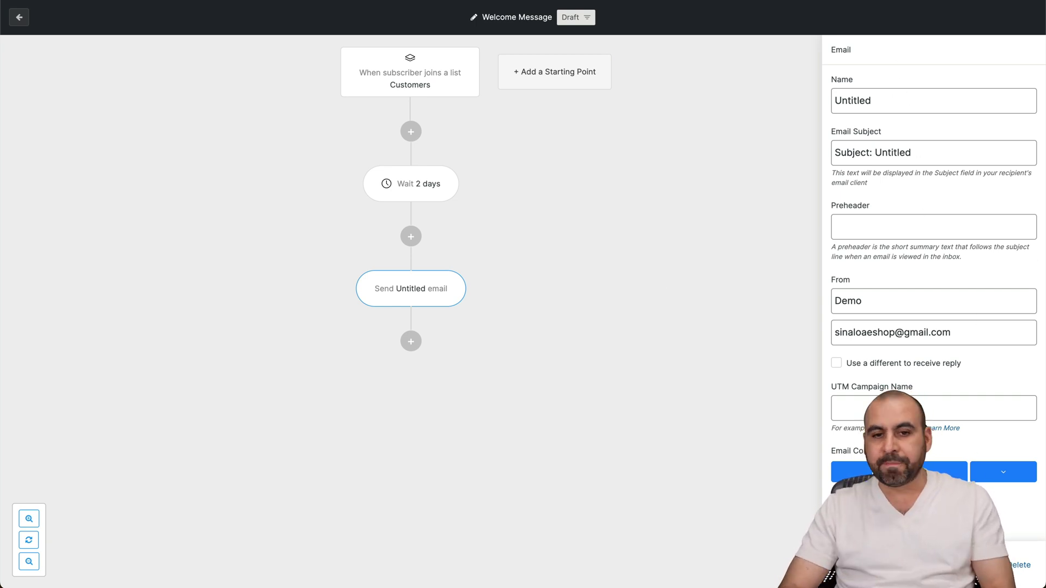
{"action": "left_click", "coordinate": [411, 342]}
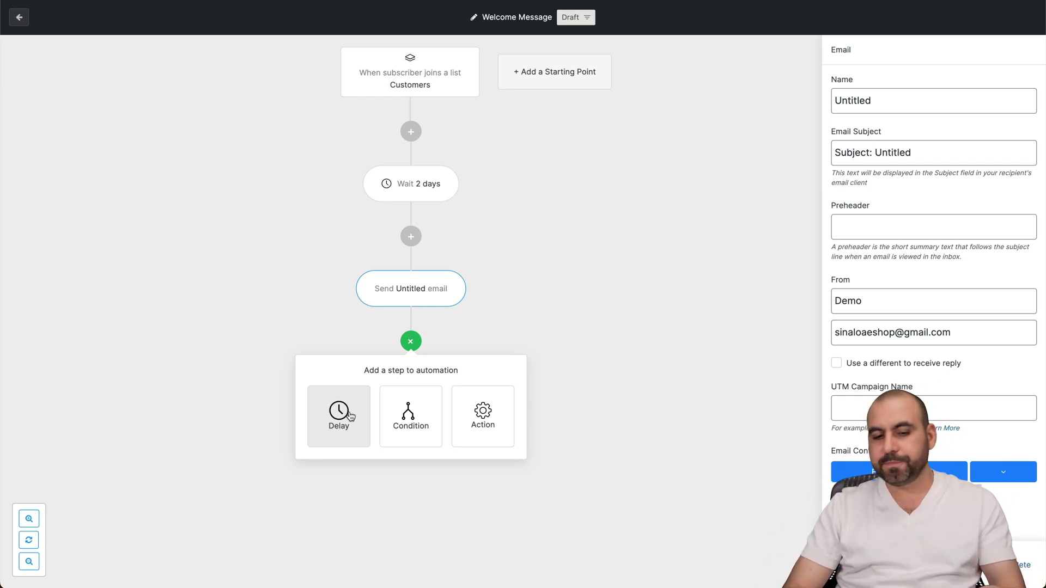
{"action": "left_click", "coordinate": [410, 417]}
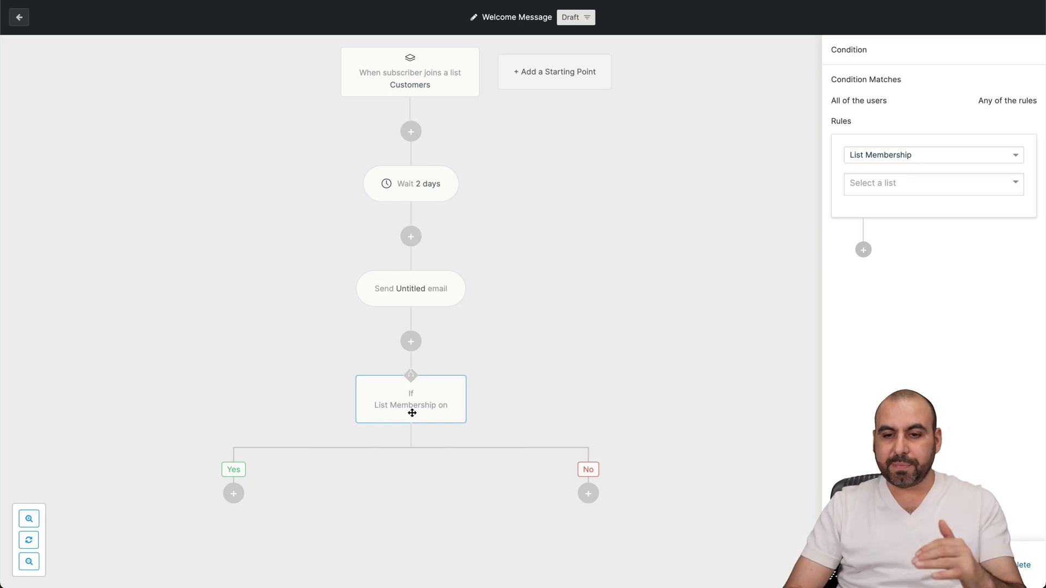
{"action": "left_click", "coordinate": [954, 154]}
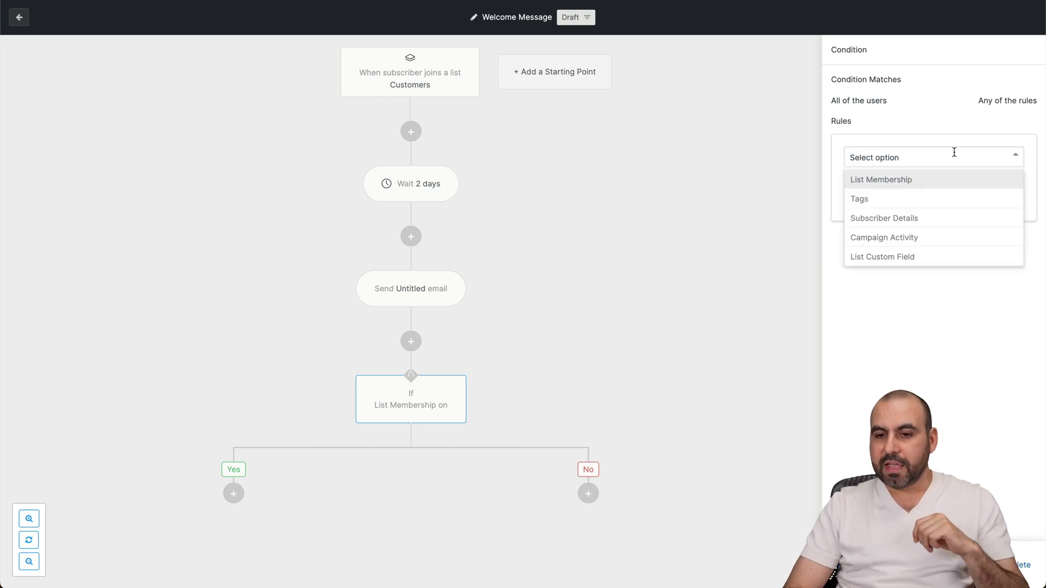
{"action": "left_click", "coordinate": [919, 198]}
{"action": "left_click", "coordinate": [951, 182]}
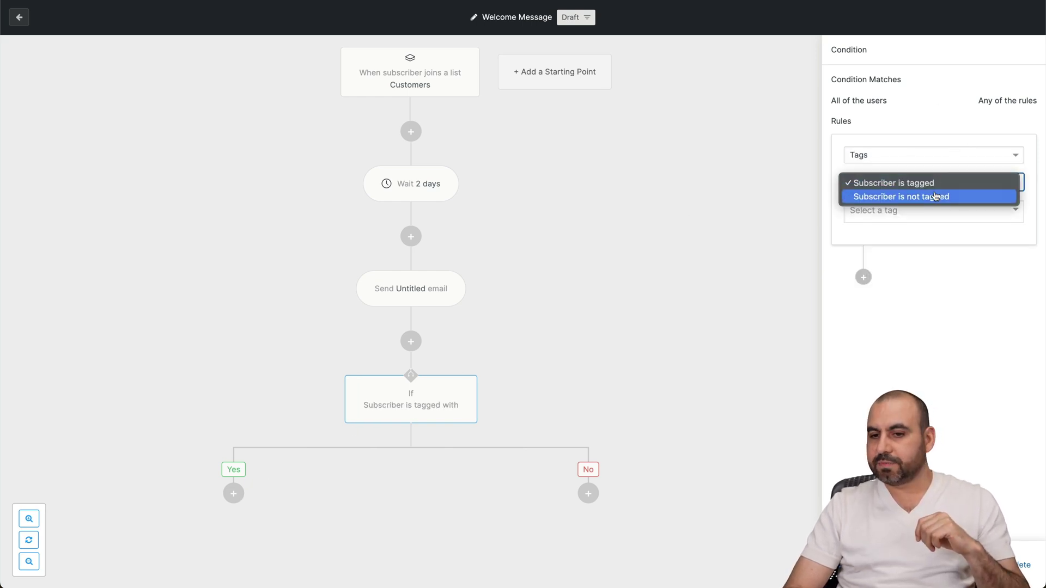
{"action": "left_click", "coordinate": [965, 183]}
{"action": "left_click", "coordinate": [917, 212]}
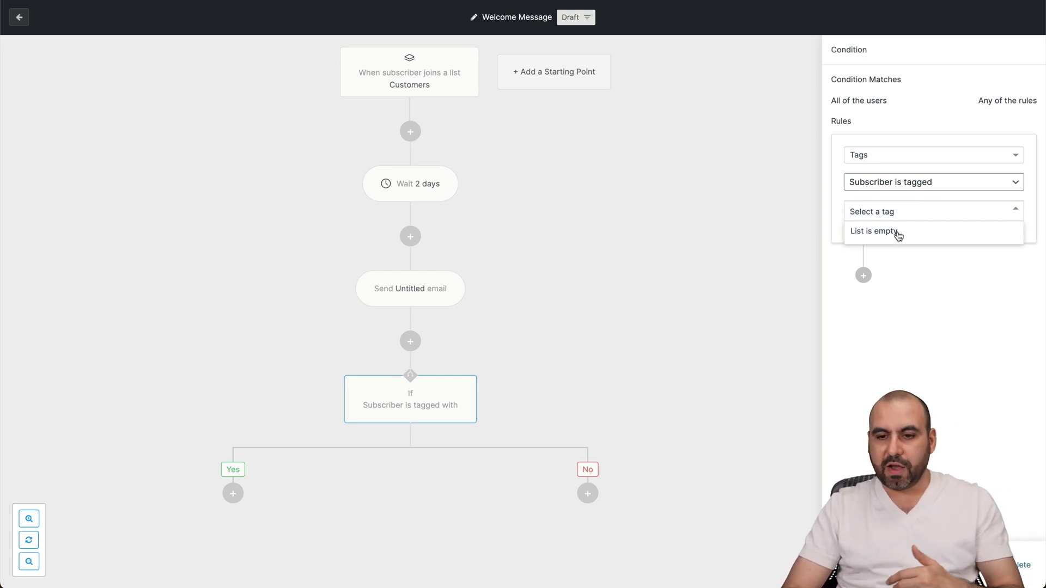
{"action": "left_click", "coordinate": [835, 207]}
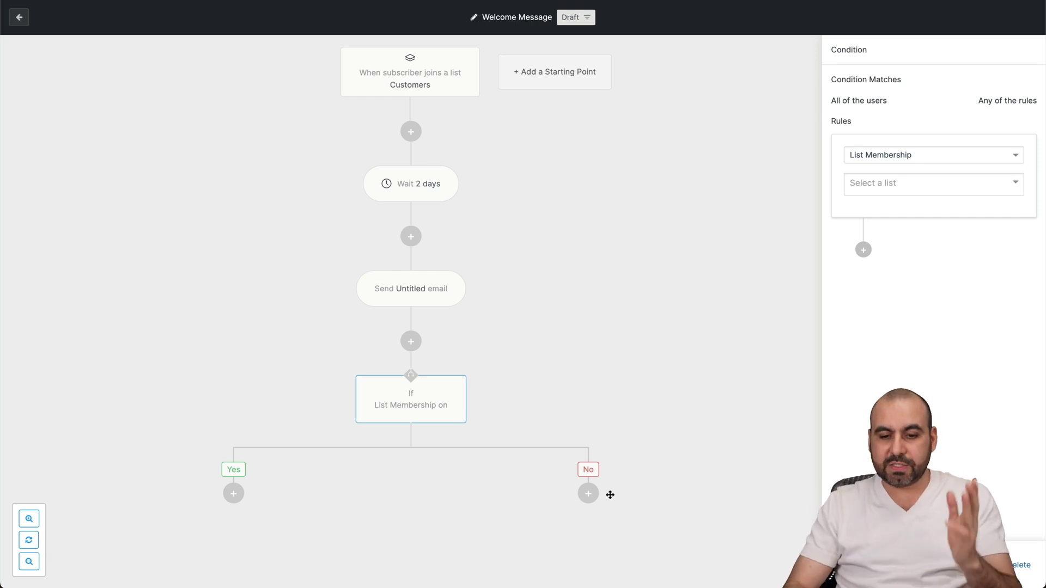
{"action": "key", "text": "Delete"}
Add an Apply a tag action after the email, delete it, and go back to the Automations list
{"action": "left_click", "coordinate": [411, 346]}
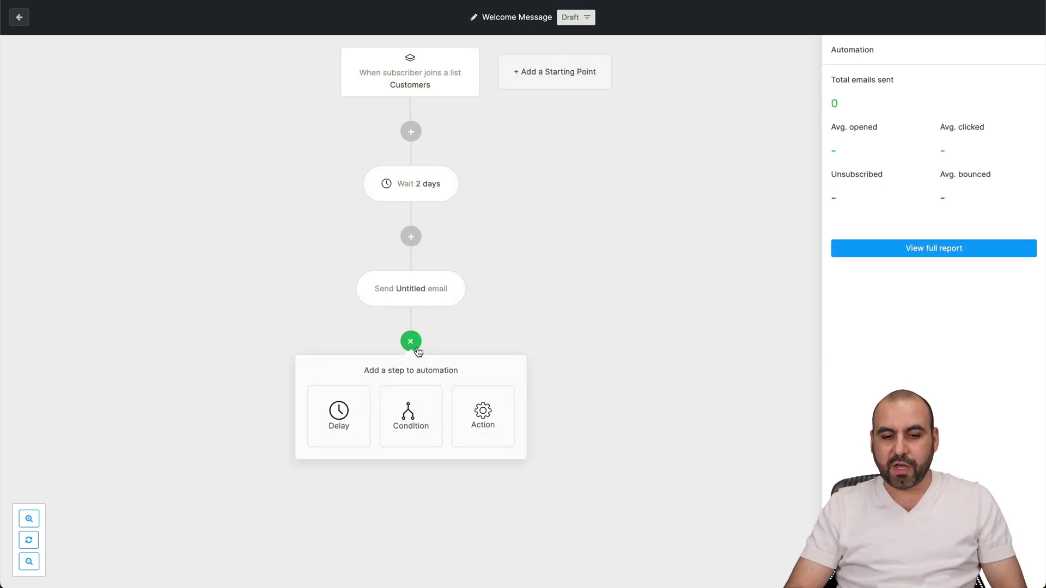
{"action": "left_click", "coordinate": [480, 418]}
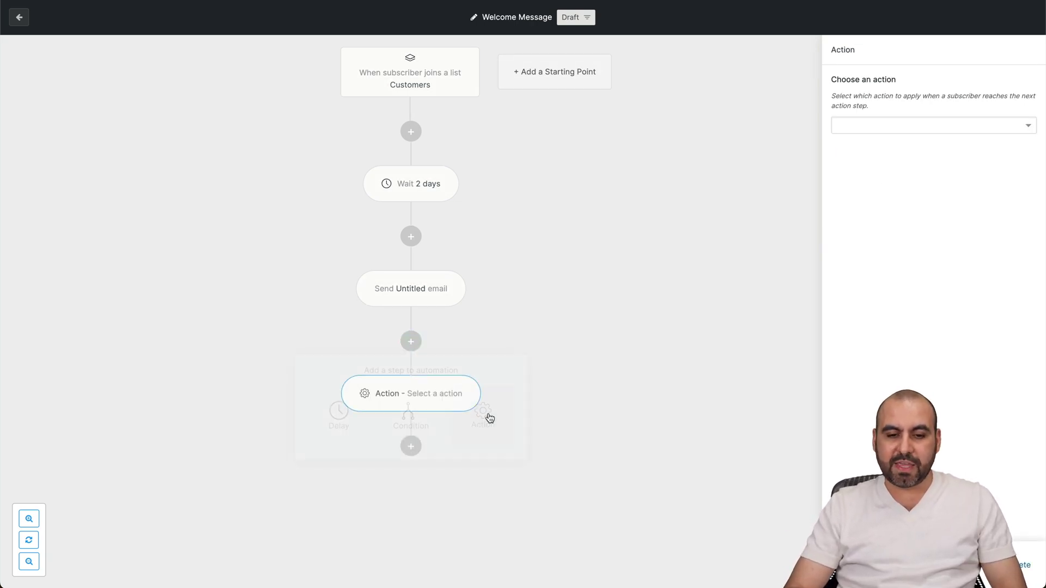
{"action": "left_click", "coordinate": [940, 126]}
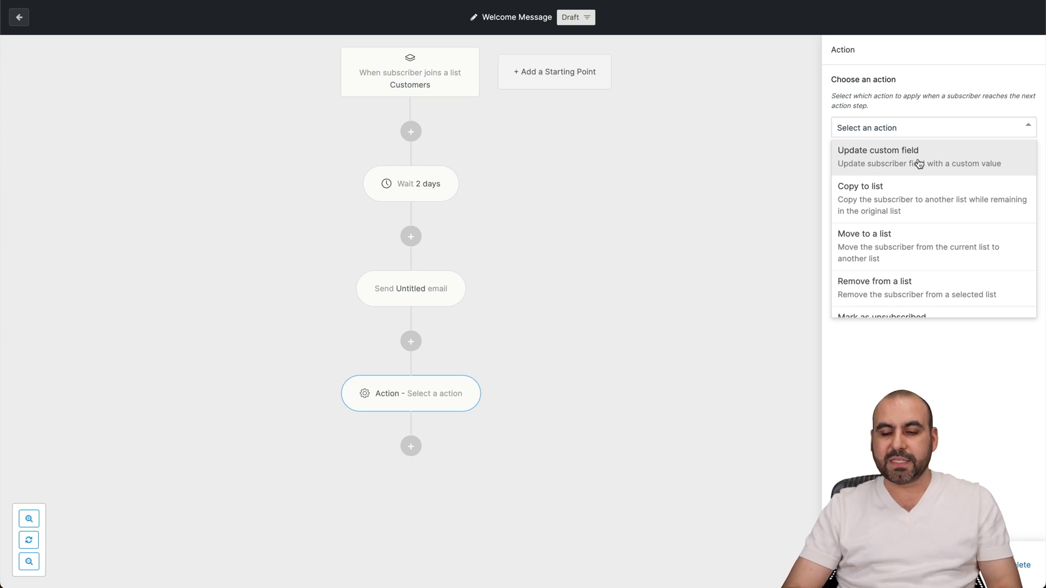
{"action": "scroll", "coordinate": [925, 223], "scroll_direction": "down", "scroll_amount": 2}
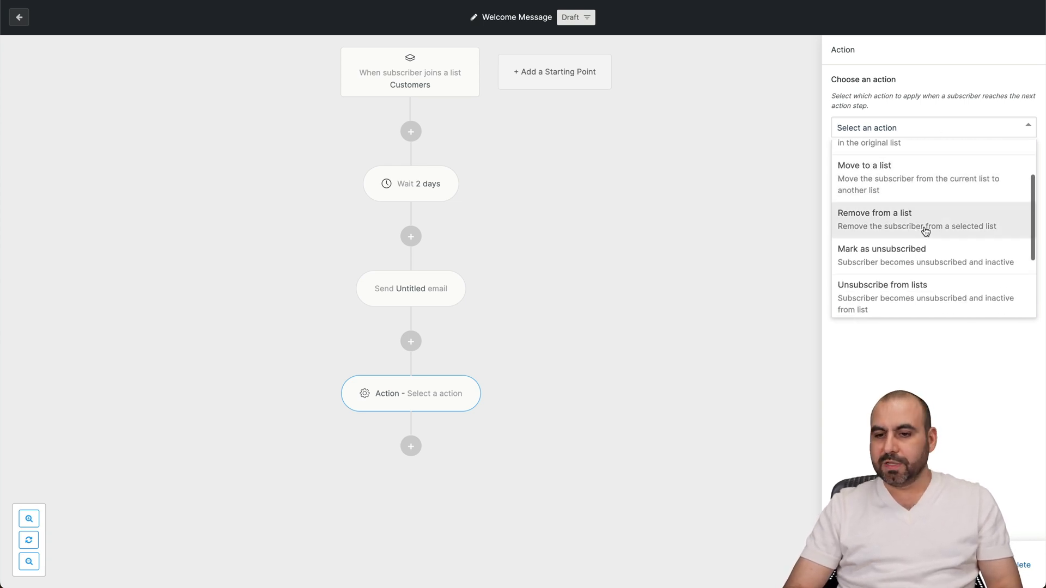
{"action": "scroll", "coordinate": [924, 232], "scroll_direction": "down", "scroll_amount": 3}
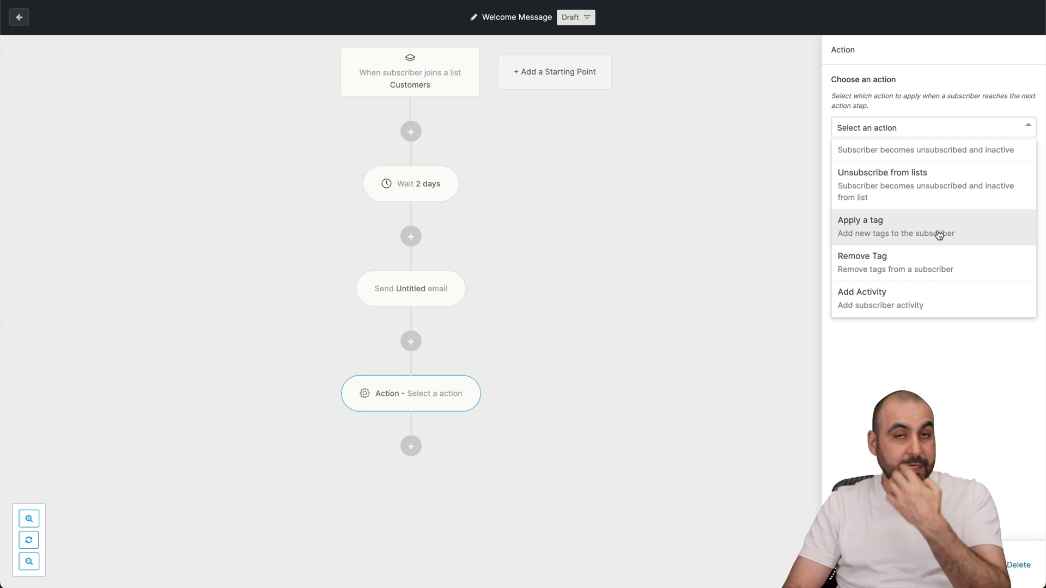
{"action": "left_click", "coordinate": [938, 235]}
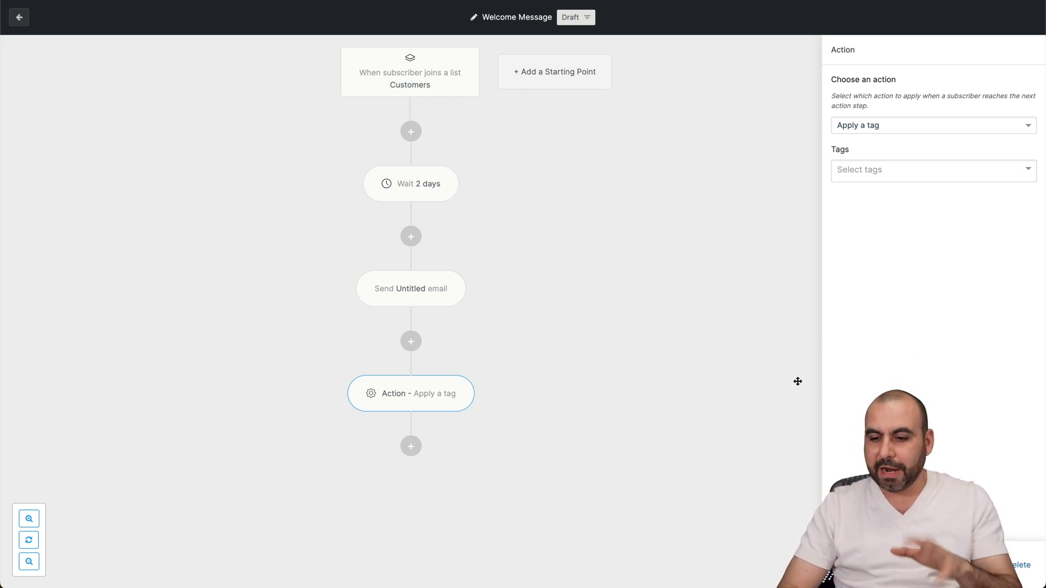
{"action": "left_click", "coordinate": [1014, 563]}
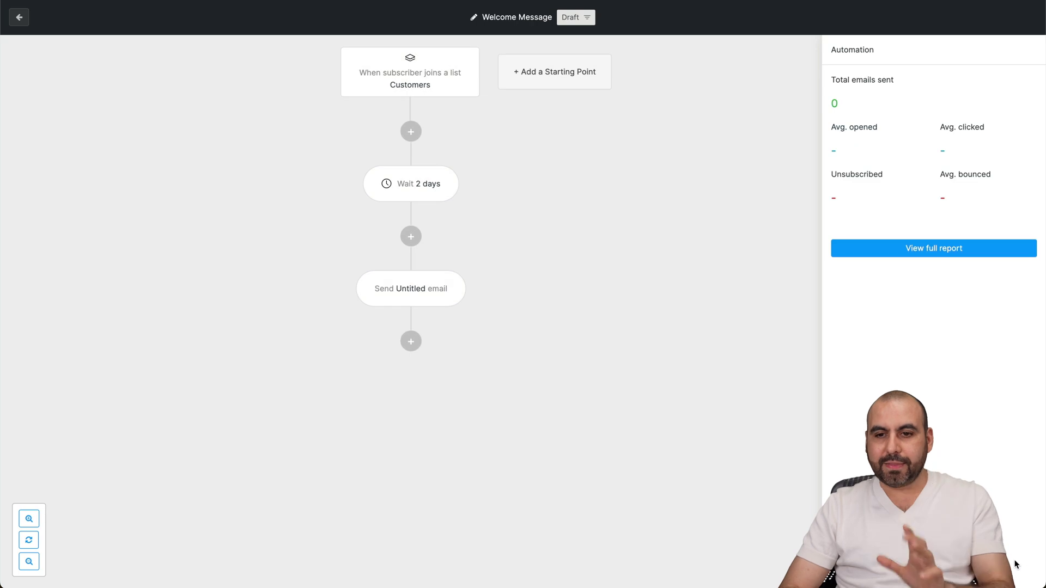
{"action": "left_click", "coordinate": [19, 17]}
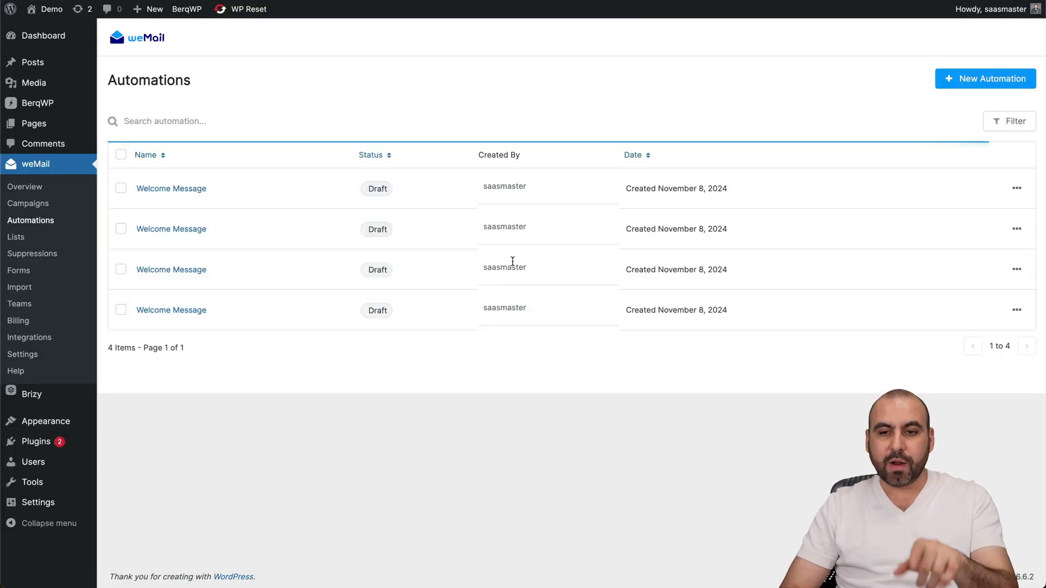